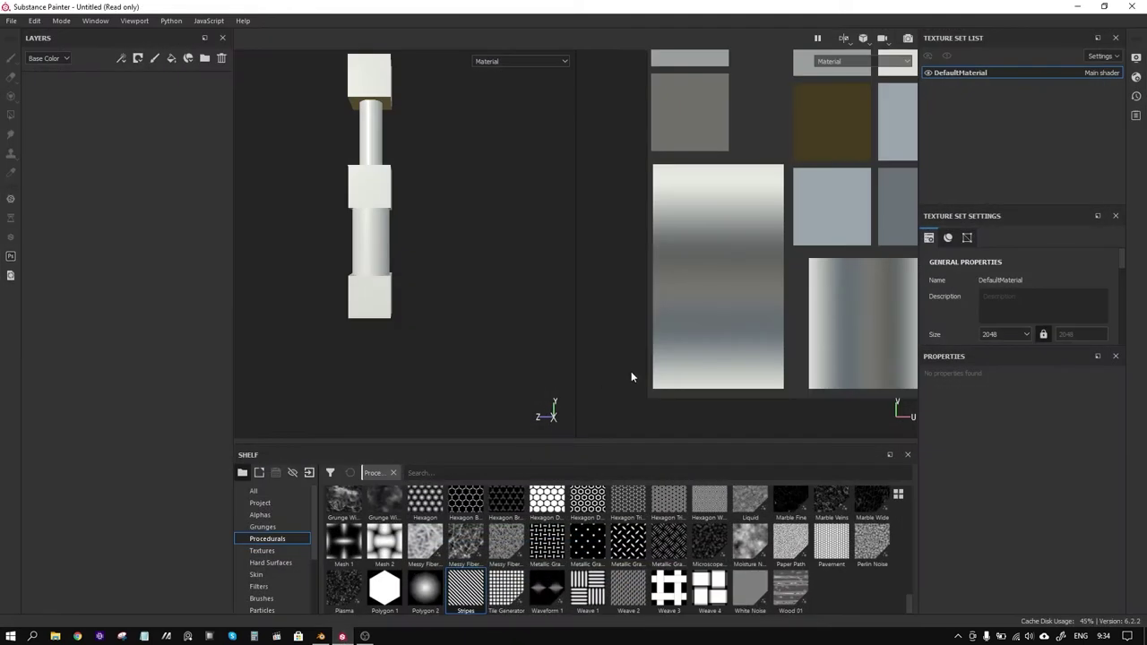
Frame the column close up from the front and add a new empty layer
{"action": "mouse_move", "coordinate": [435, 231]}
{"action": "left_mouse_down", "text": "alt"}
{"action": "mouse_move", "coordinate": [461, 295]}
{"action": "mouse_move", "coordinate": [507, 302]}
{"action": "mouse_move", "coordinate": [469, 320]}
{"action": "mouse_move", "coordinate": [423, 320]}
{"action": "mouse_move", "coordinate": [458, 308]}
{"action": "mouse_move", "coordinate": [474, 317]}
{"action": "mouse_move", "coordinate": [379, 225]}
{"action": "mouse_move", "coordinate": [409, 215]}
{"action": "left_mouse_up", "text": "alt"}
{"action": "scroll", "coordinate": [455, 288], "scroll_direction": "up", "scroll_amount": 2}
{"action": "scroll", "coordinate": [422, 320], "scroll_direction": "up", "scroll_amount": 2}
{"action": "scroll", "coordinate": [415, 311], "scroll_direction": "up", "scroll_amount": 2}
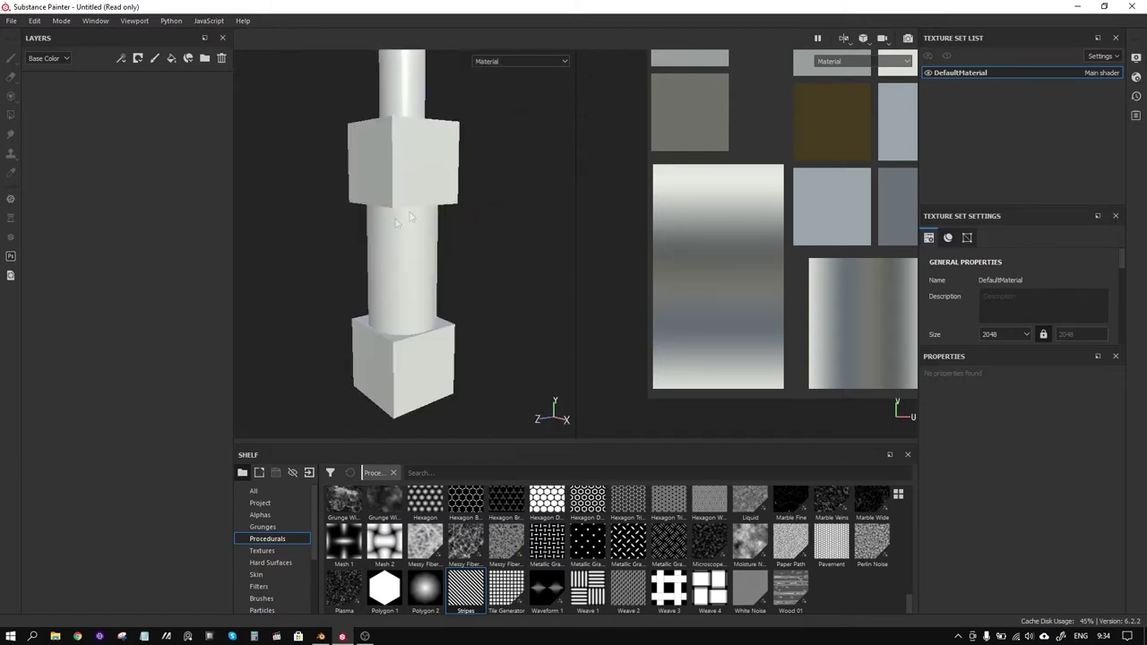
{"action": "left_click", "coordinate": [153, 59]}
Add a fill effect to the new layer with only height enabled, set to about 0.17
{"action": "right_click", "coordinate": [69, 90]}
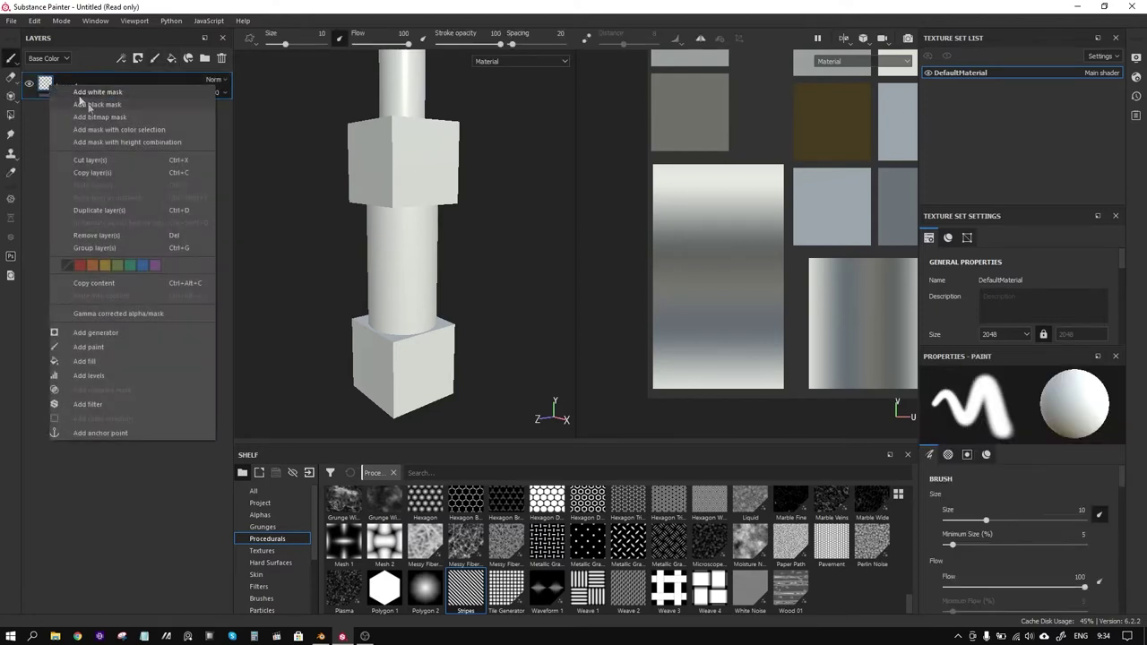
{"action": "left_click", "coordinate": [124, 361]}
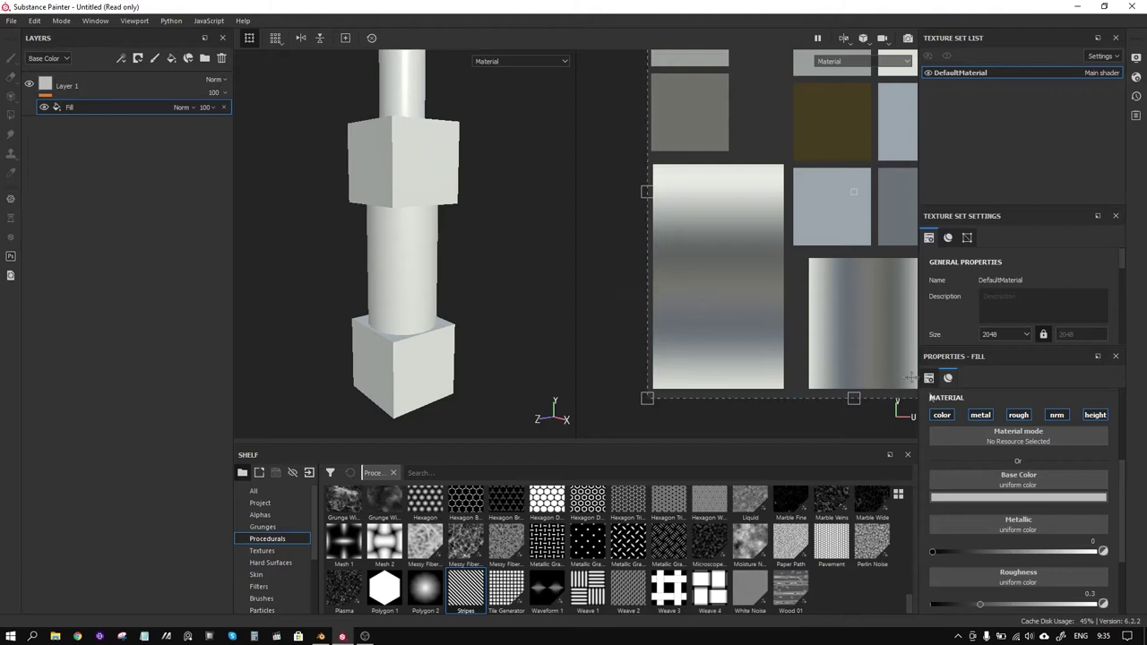
{"action": "left_click", "coordinate": [942, 415]}
{"action": "left_click", "coordinate": [981, 415]}
{"action": "left_click", "coordinate": [1018, 415]}
{"action": "left_click", "coordinate": [1057, 415]}
{"action": "left_click_drag", "start_coordinate": [1014, 506], "coordinate": [1035, 507]}
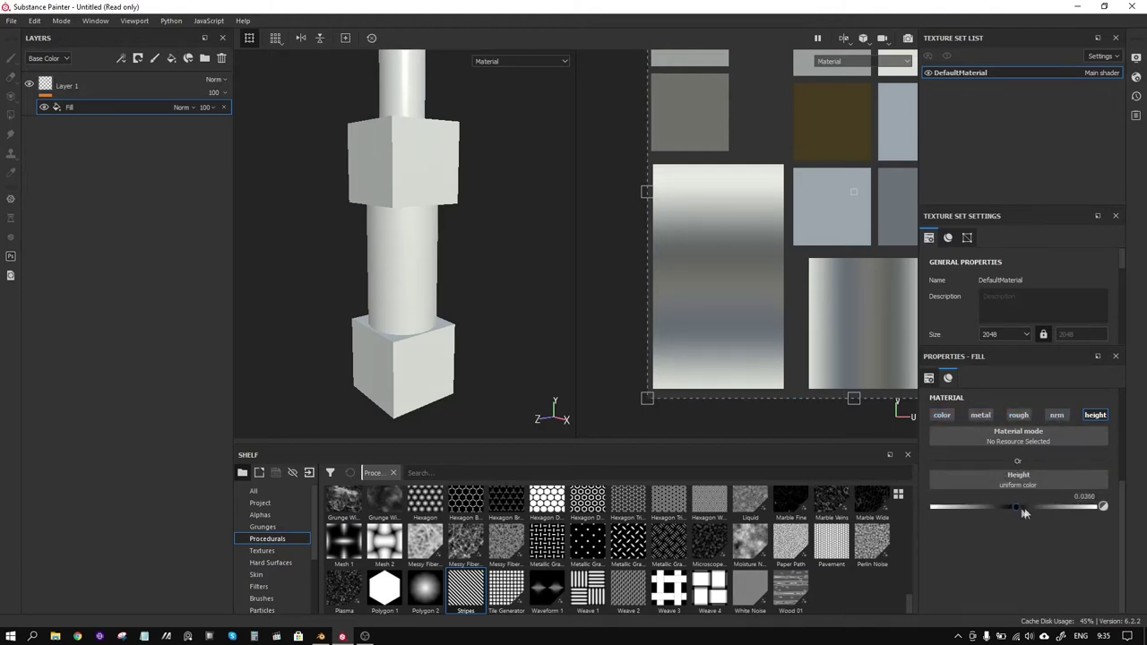
{"action": "left_click_drag", "start_coordinate": [1031, 508], "coordinate": [1027, 508]}
{"action": "right_click", "coordinate": [98, 86]}
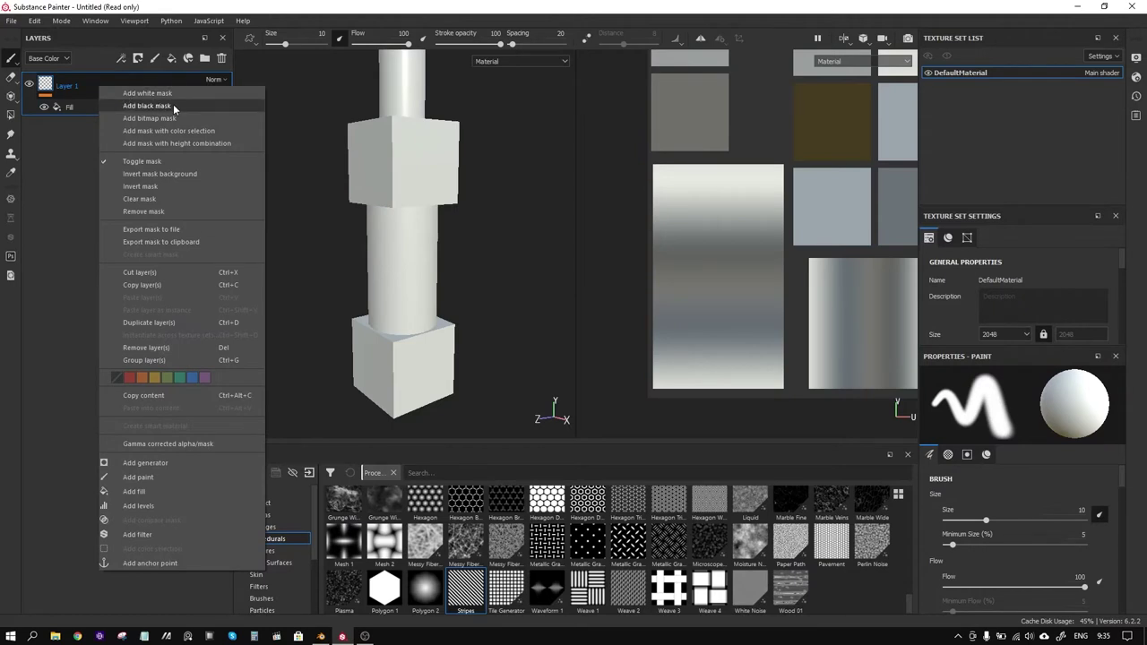
Give Layer 1 a black mask holding a fill effect, bringing in the Stripes pattern
{"action": "left_click", "coordinate": [175, 107]}
{"action": "right_click", "coordinate": [62, 83]}
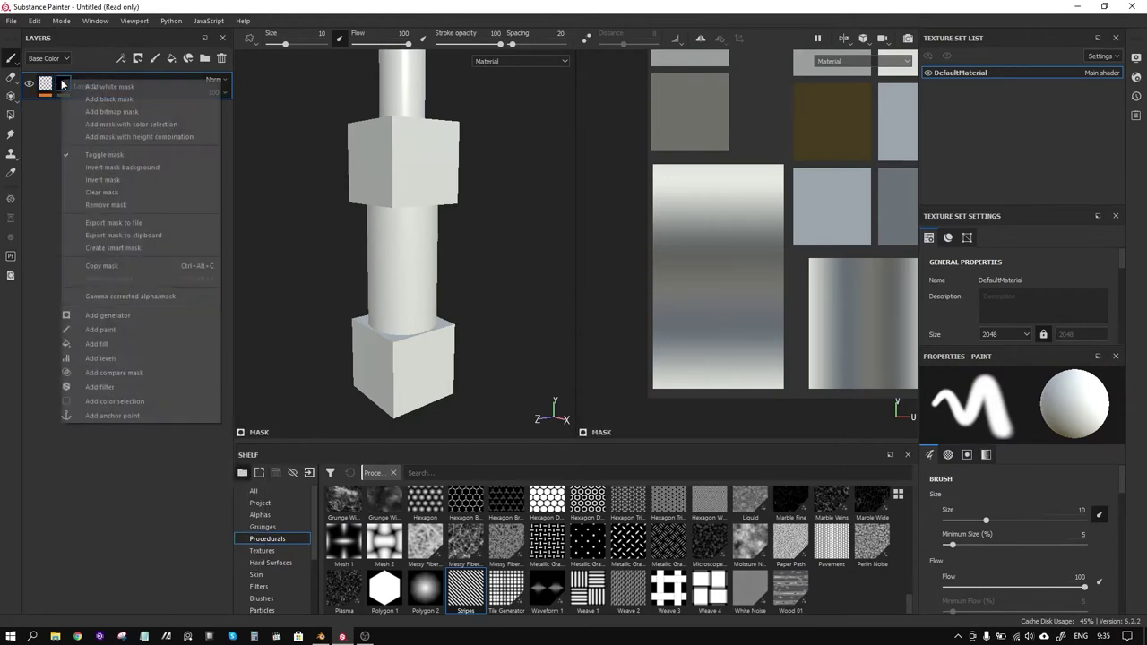
{"action": "left_click", "coordinate": [125, 344]}
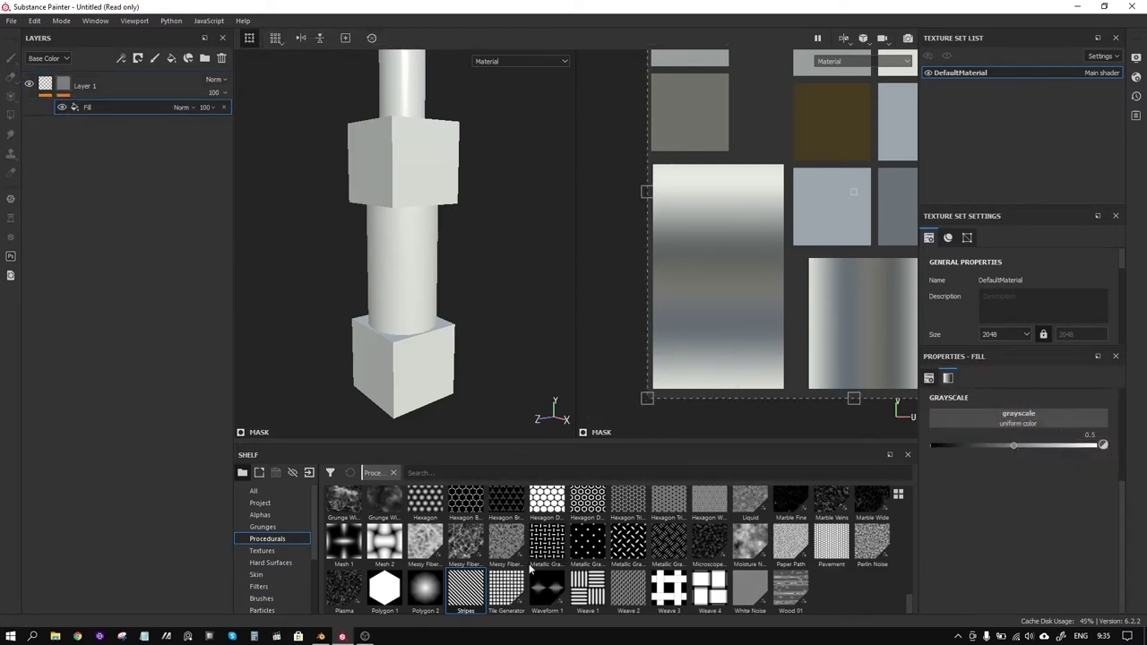
{"action": "left_click_drag", "start_coordinate": [467, 607], "coordinate": [976, 421]}
Use Stripes as the mask fill's grayscale source and shrink its projection for denser stripes
{"action": "mouse_move", "coordinate": [469, 219]}
{"action": "left_mouse_down", "text": "alt"}
{"action": "mouse_move", "coordinate": [419, 224]}
{"action": "mouse_move", "coordinate": [477, 246]}
{"action": "left_mouse_up", "text": "alt"}
{"action": "scroll", "coordinate": [758, 274], "scroll_direction": "up", "scroll_amount": 3}
{"action": "scroll", "coordinate": [763, 268], "scroll_direction": "down", "scroll_amount": 3}
{"action": "scroll", "coordinate": [777, 266], "scroll_direction": "down", "scroll_amount": 4}
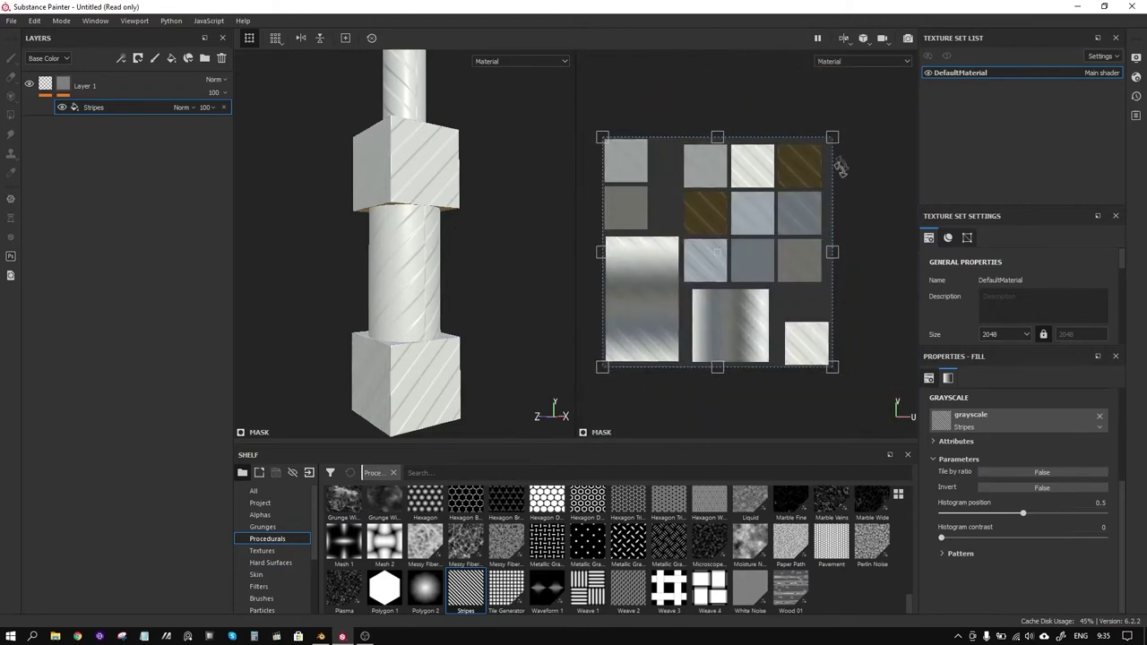
{"action": "mouse_move", "coordinate": [823, 147]}
{"action": "left_mouse_down"}
{"action": "mouse_move", "coordinate": [642, 254]}
{"action": "mouse_move", "coordinate": [681, 232]}
{"action": "left_mouse_up"}
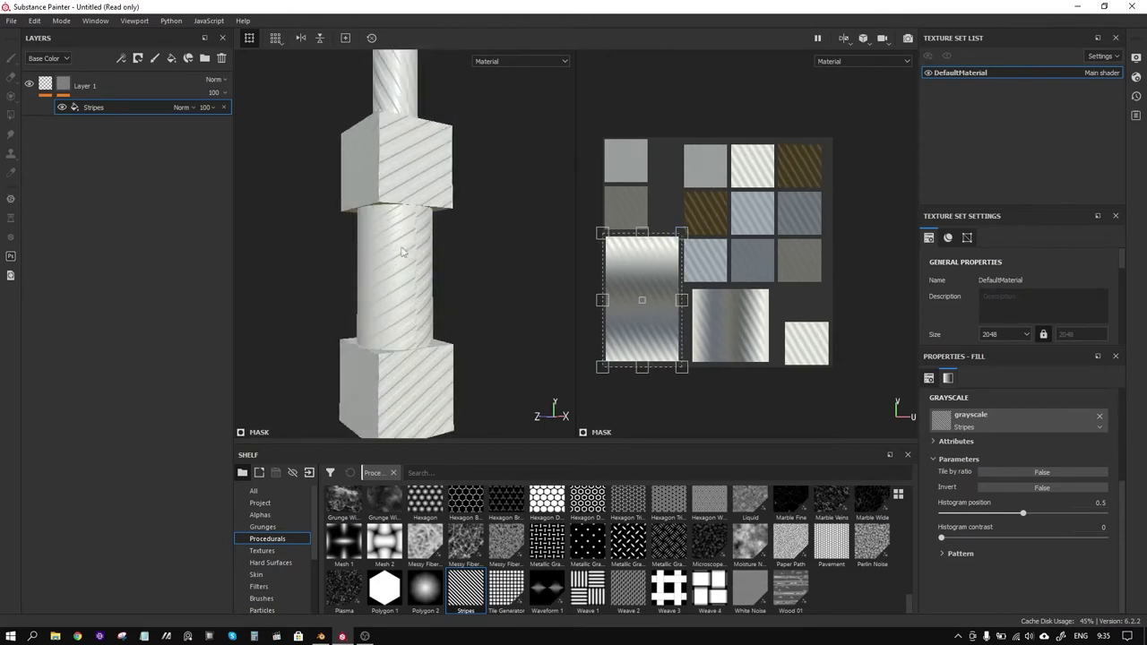
{"action": "scroll", "coordinate": [446, 223], "scroll_direction": "up", "scroll_amount": 5}
{"action": "left_click_drag", "start_coordinate": [446, 222], "coordinate": [469, 240], "text": "alt"}
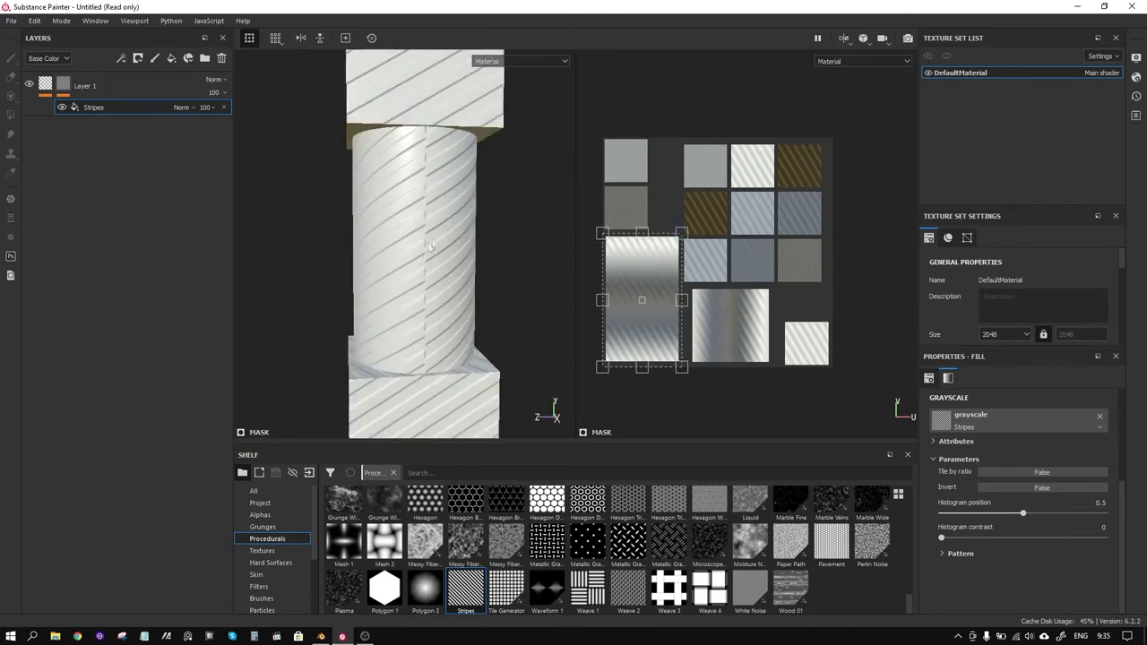
{"action": "scroll", "coordinate": [434, 234], "scroll_direction": "up", "scroll_amount": 2}
Narrow the stripe projection from the left and extend it upward into slanted thread ridges
{"action": "left_click_drag", "start_coordinate": [602, 298], "coordinate": [668, 297]}
{"action": "scroll", "coordinate": [456, 272], "scroll_direction": "down", "scroll_amount": 2}
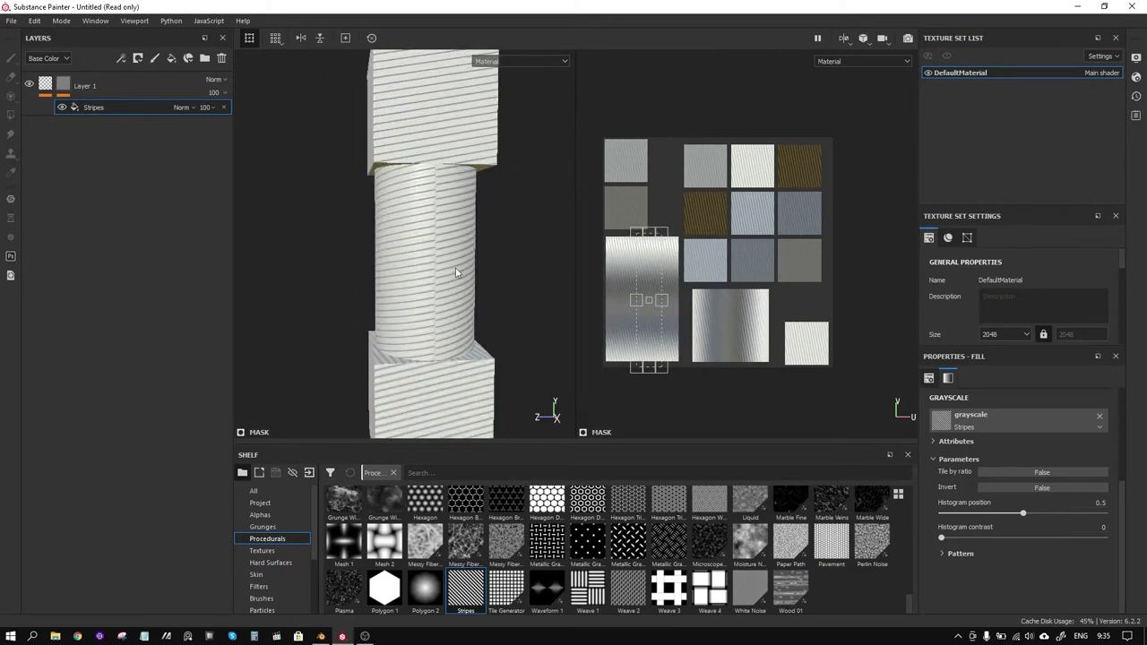
{"action": "scroll", "coordinate": [619, 283], "scroll_direction": "up", "scroll_amount": 2}
{"action": "scroll", "coordinate": [620, 282], "scroll_direction": "up", "scroll_amount": 3}
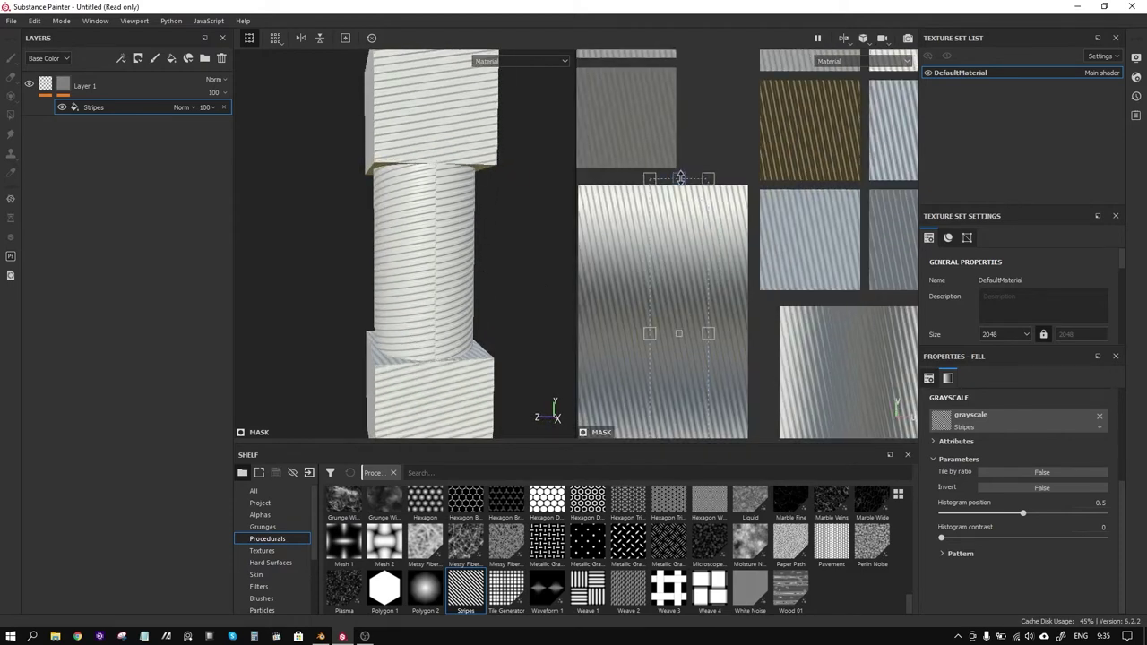
{"action": "left_click_drag", "start_coordinate": [681, 178], "coordinate": [683, 165]}
{"action": "scroll", "coordinate": [459, 260], "scroll_direction": "up", "scroll_amount": 2}
{"action": "scroll", "coordinate": [459, 260], "scroll_direction": "up", "scroll_amount": 2}
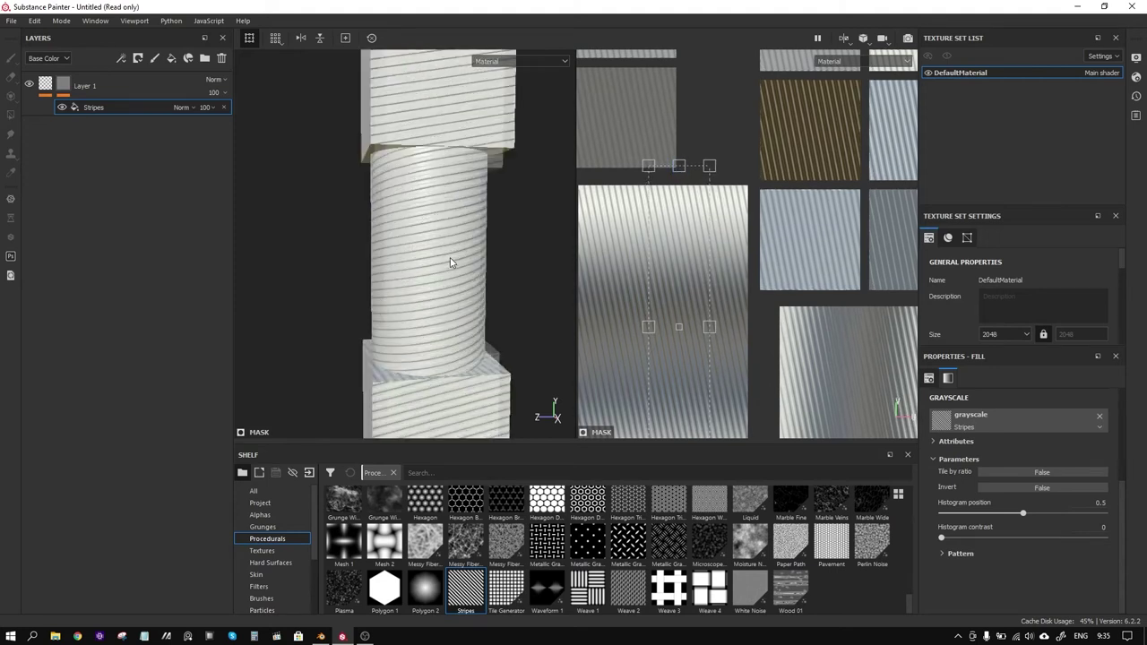
{"action": "scroll", "coordinate": [459, 260], "scroll_direction": "up", "scroll_amount": 3}
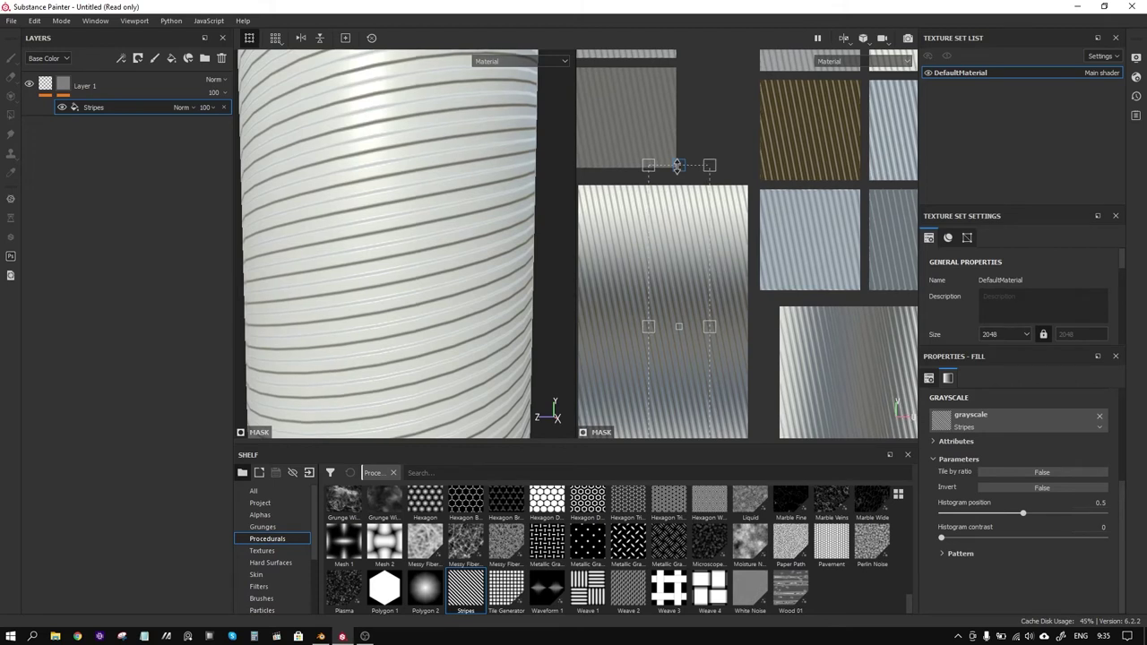
{"action": "mouse_move", "coordinate": [458, 295]}
{"action": "left_mouse_down", "text": "alt"}
{"action": "mouse_move", "coordinate": [526, 277]}
{"action": "mouse_move", "coordinate": [461, 280]}
{"action": "left_mouse_up", "text": "alt"}
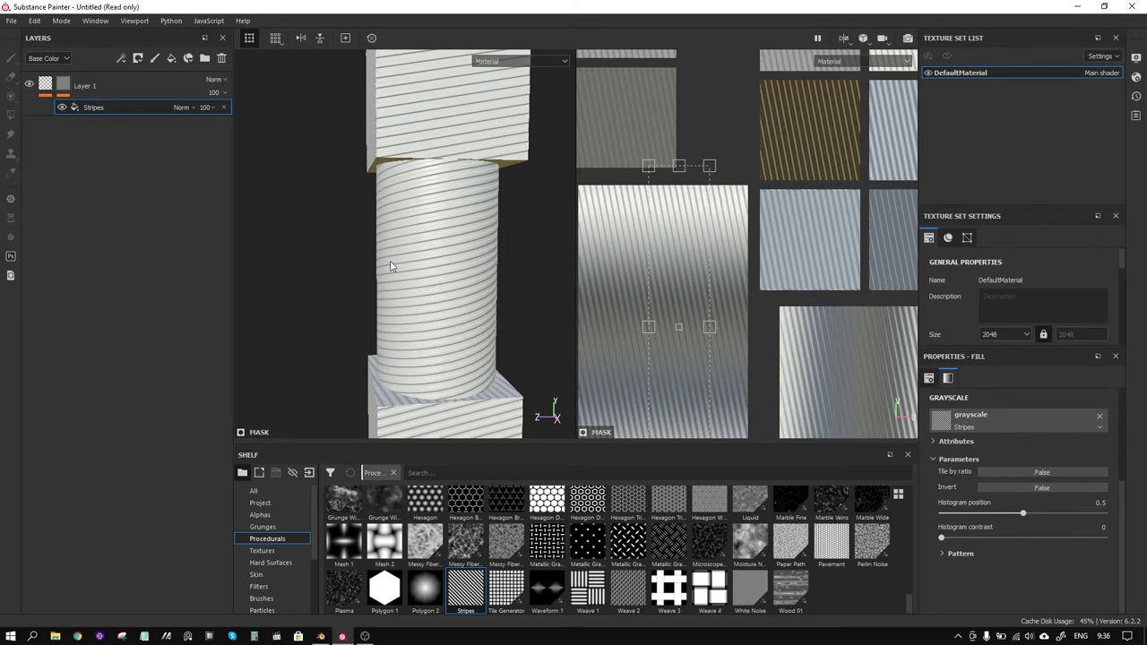
Add a paint effect above Stripes using Polygon Fill, colour 0 and UV chunk mode
{"action": "right_click", "coordinate": [100, 111]}
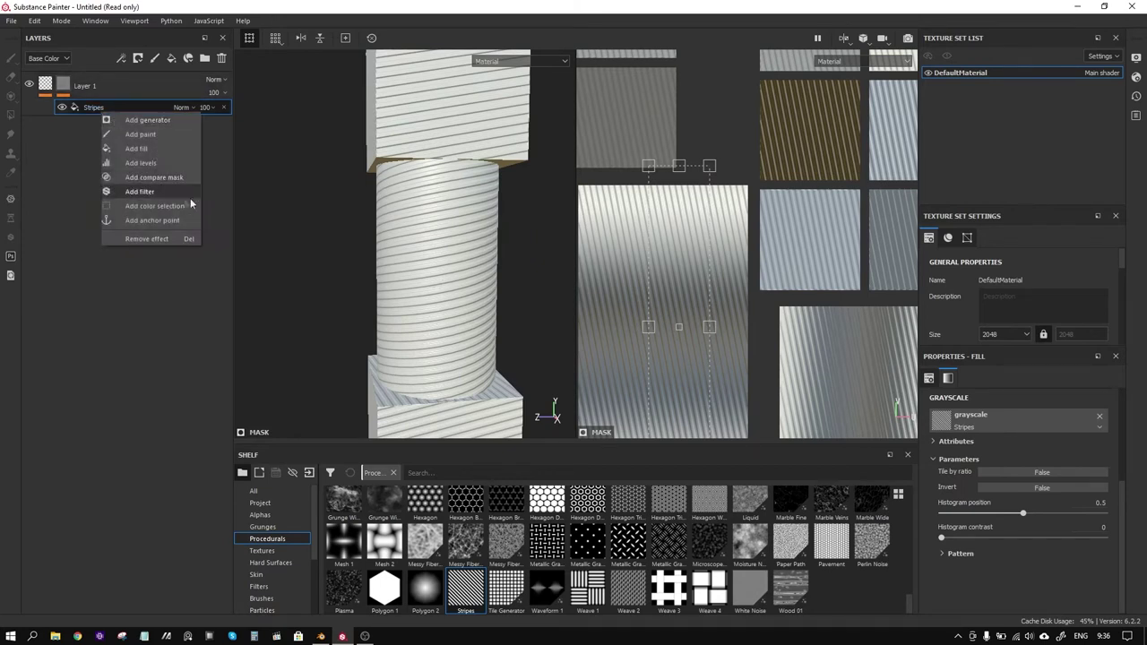
{"action": "left_click", "coordinate": [170, 135]}
{"action": "left_click", "coordinate": [11, 114]}
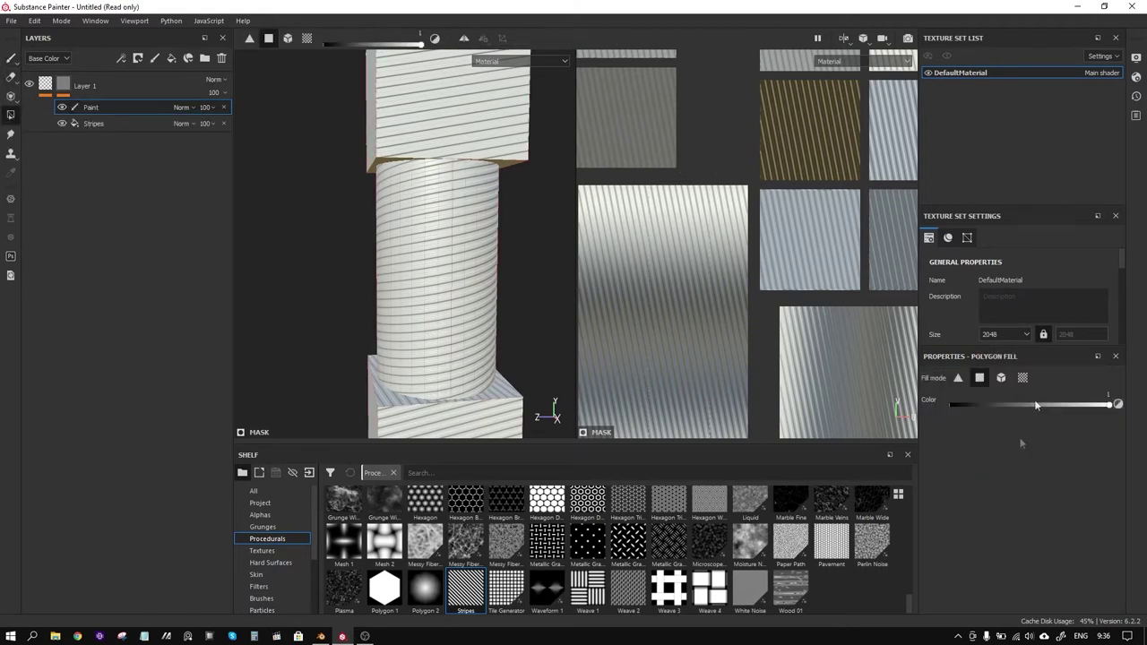
{"action": "left_click_drag", "start_coordinate": [1014, 406], "coordinate": [905, 409]}
{"action": "left_click", "coordinate": [1023, 377]}
Black out the stripes on the cube UV islands, leaving them only on the cylinder
{"action": "left_click_drag", "start_coordinate": [883, 144], "coordinate": [747, 398]}
{"action": "left_click_drag", "start_coordinate": [739, 161], "coordinate": [651, 239]}
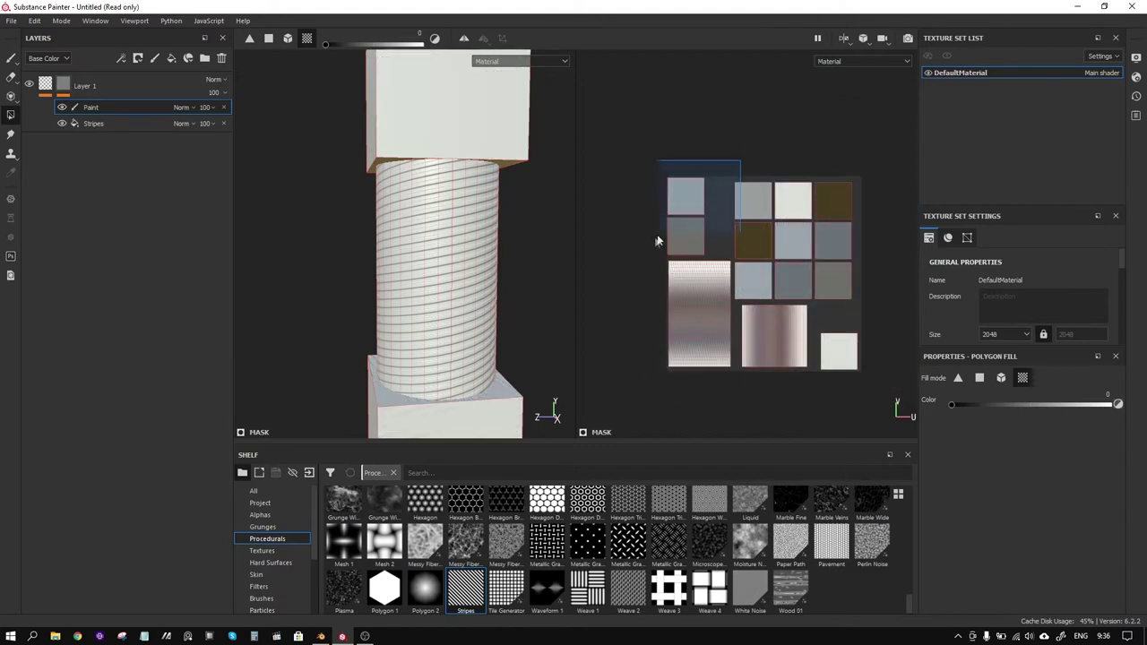
{"action": "scroll", "coordinate": [450, 226], "scroll_direction": "up", "scroll_amount": 1}
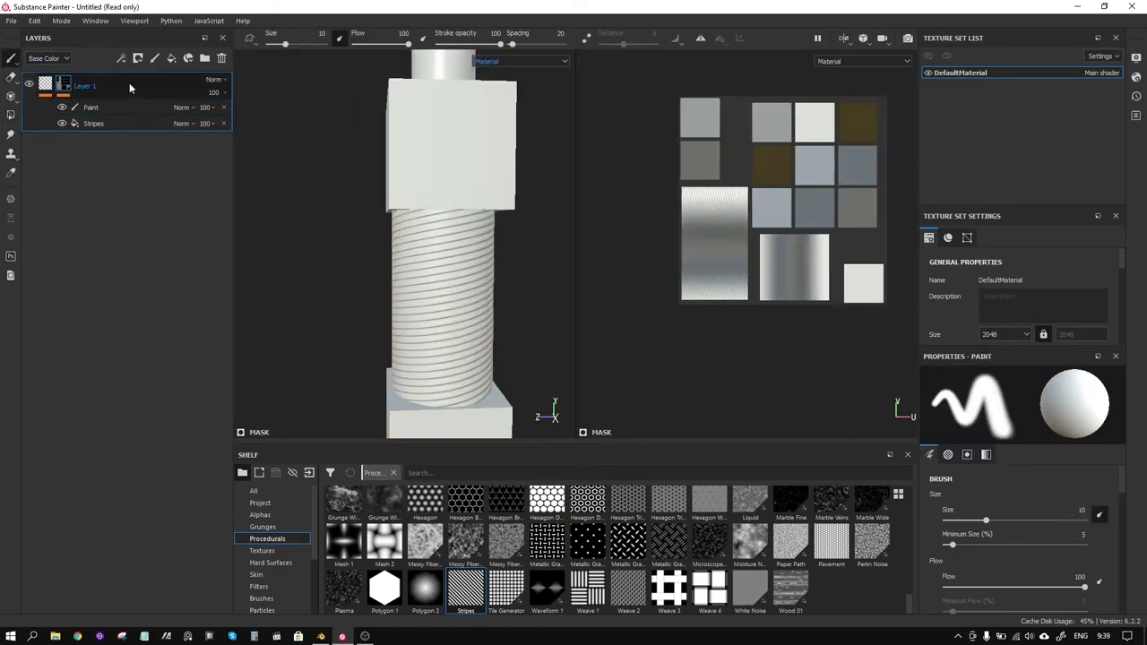
{"action": "right_click", "coordinate": [129, 87]}
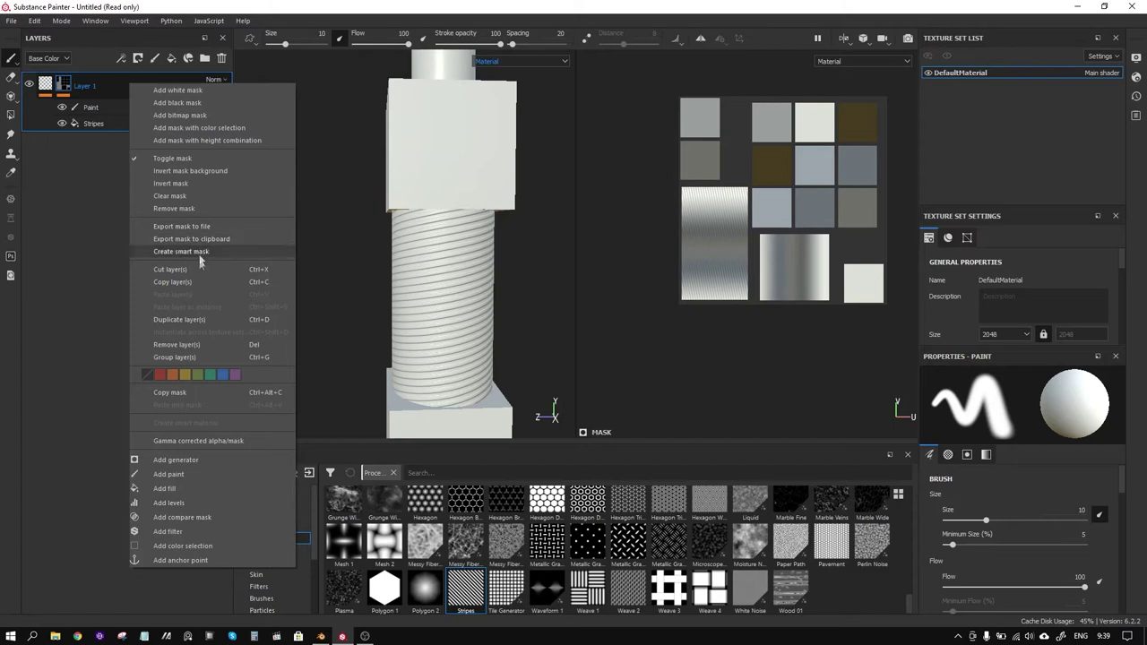
Duplicate Layer 1 and delete the Paint effect from Layer 1 copy 1
{"action": "left_click", "coordinate": [185, 320]}
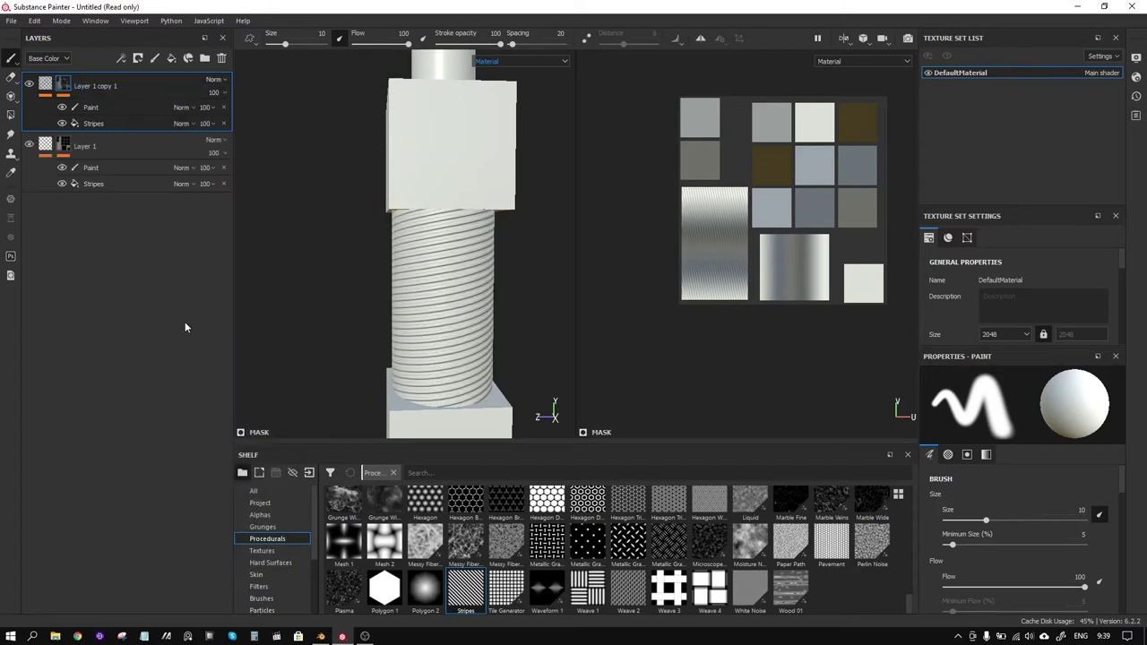
{"action": "left_click", "coordinate": [98, 107]}
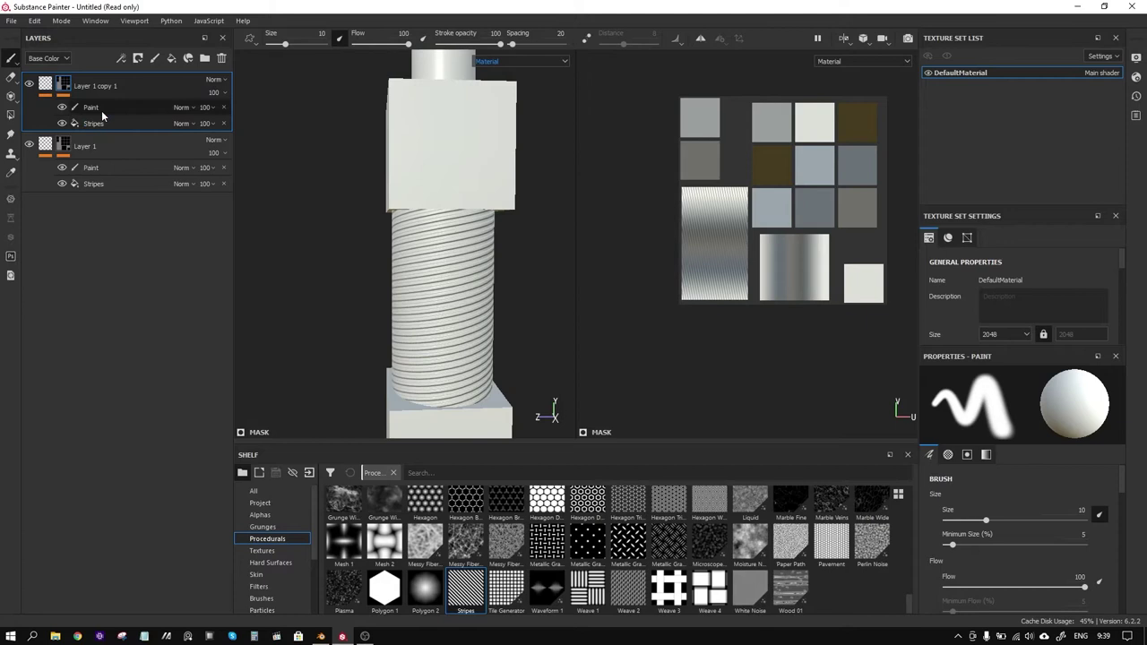
{"action": "left_click", "coordinate": [224, 108]}
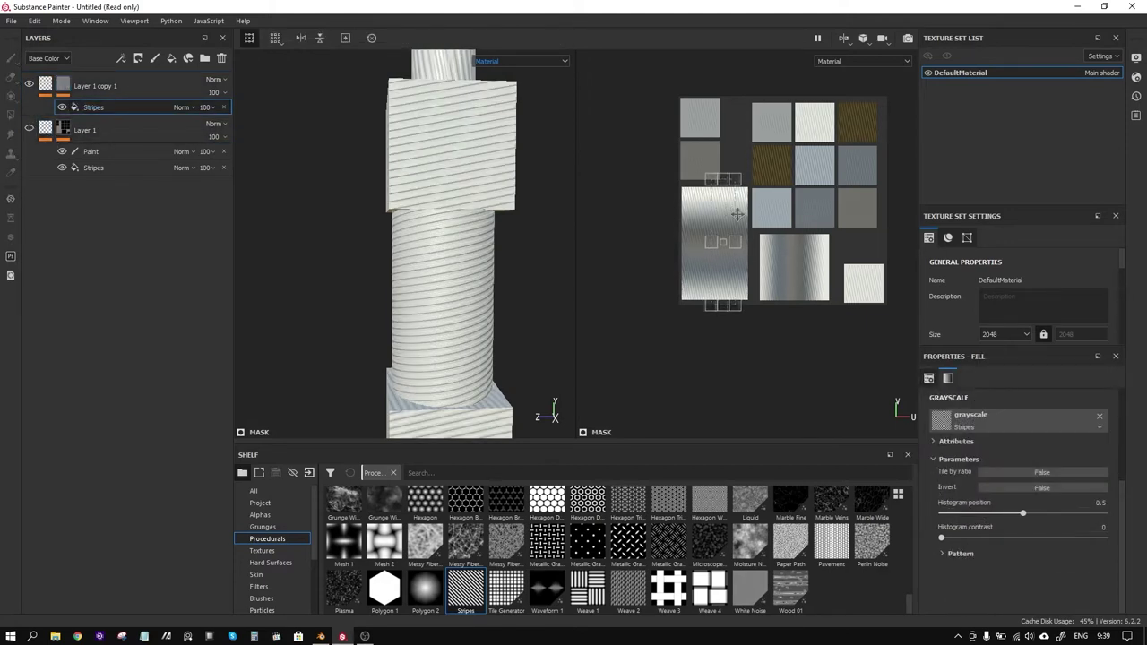
Shift and rotate the copy's stripes to near-vertical, then add a paint effect above Stripes
{"action": "left_click_drag", "start_coordinate": [730, 210], "coordinate": [843, 224]}
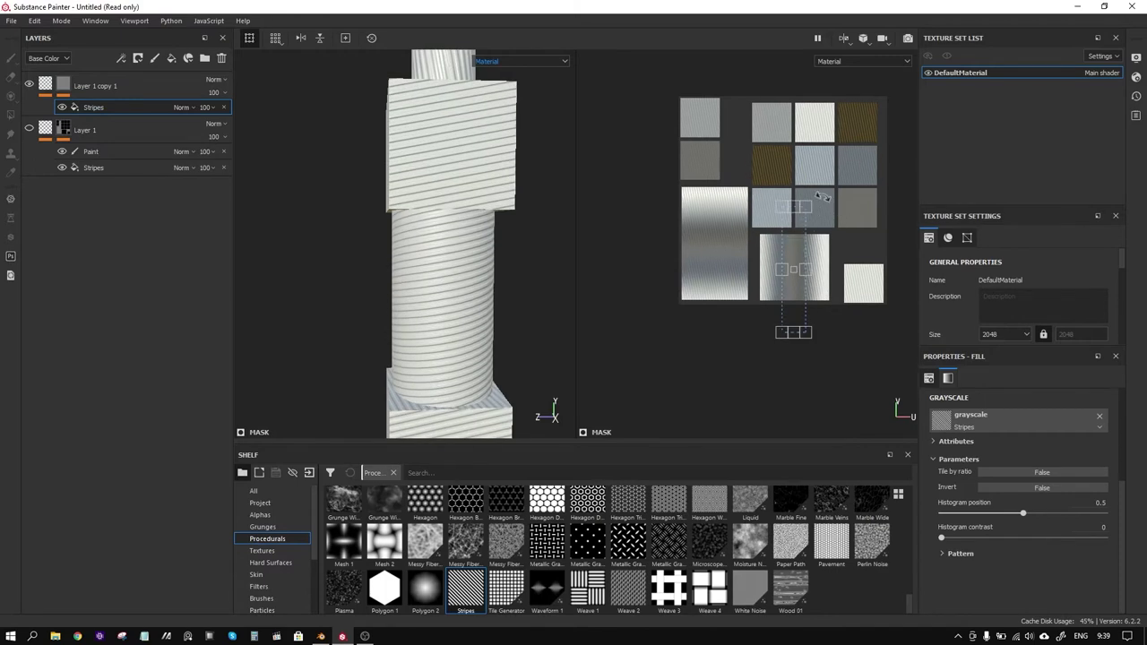
{"action": "left_click_drag", "start_coordinate": [823, 197], "coordinate": [861, 290]}
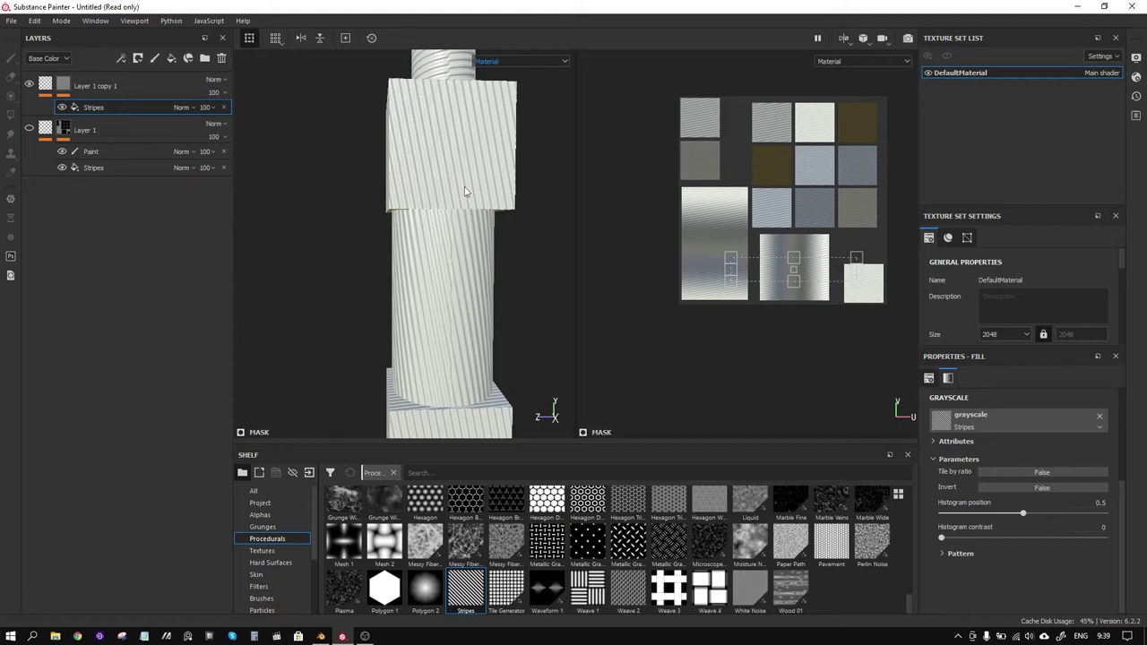
{"action": "right_click", "coordinate": [133, 108]}
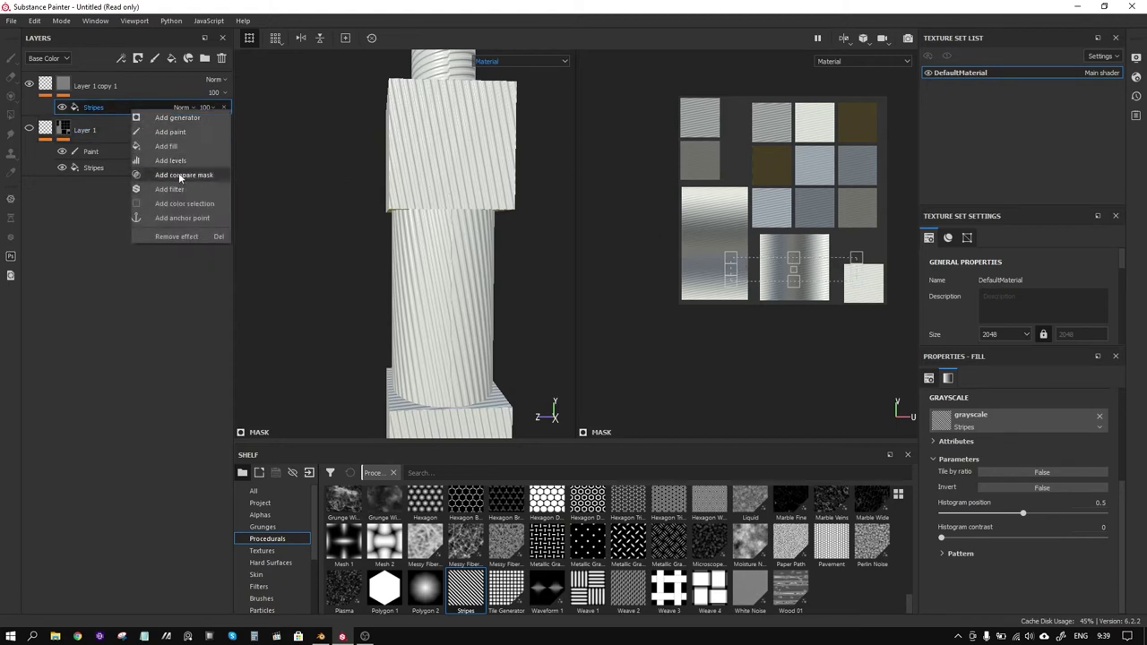
{"action": "left_click", "coordinate": [181, 133]}
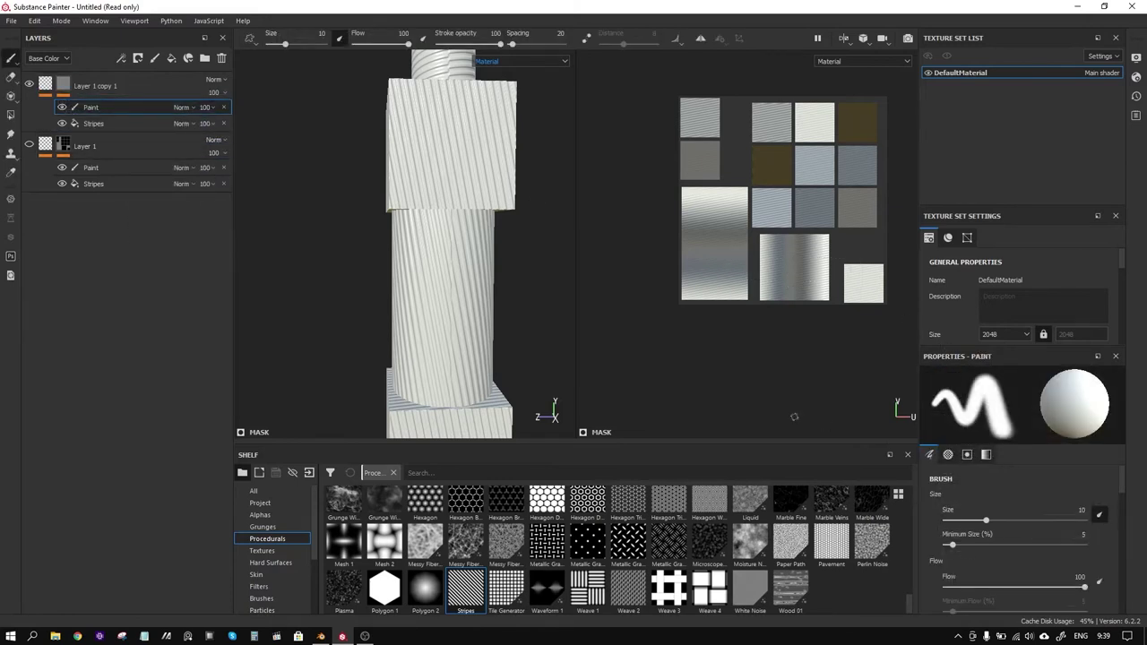
Erase the copy's stripes from the top cube islands and the small bottom-right island
{"action": "left_click", "coordinate": [10, 114]}
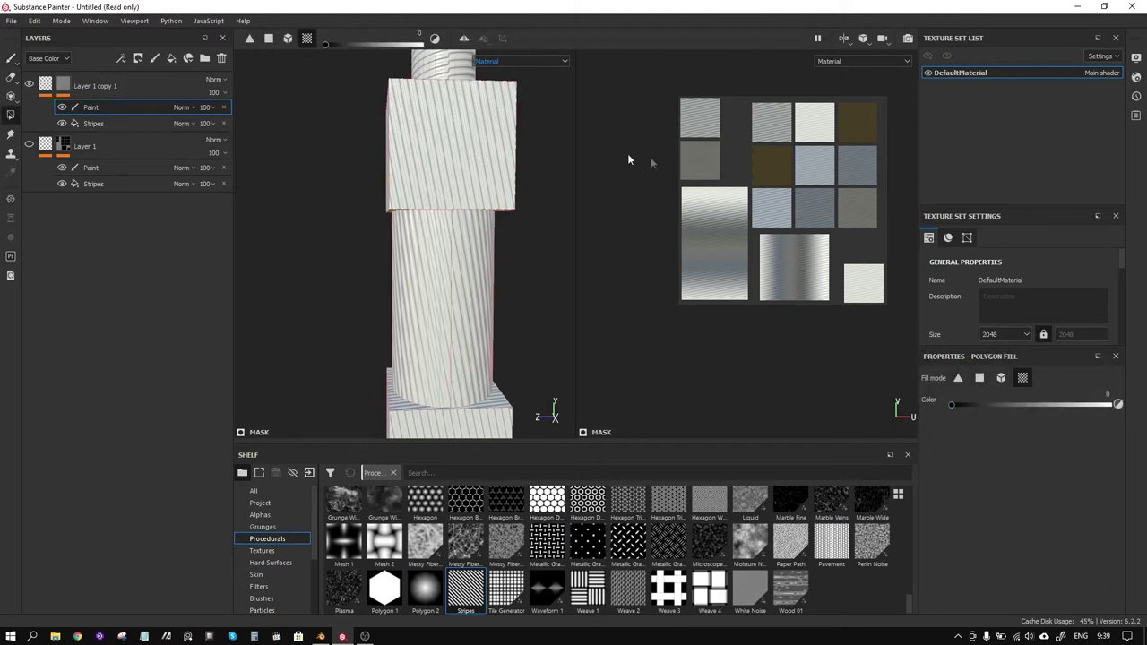
{"action": "left_click_drag", "start_coordinate": [881, 94], "coordinate": [663, 216]}
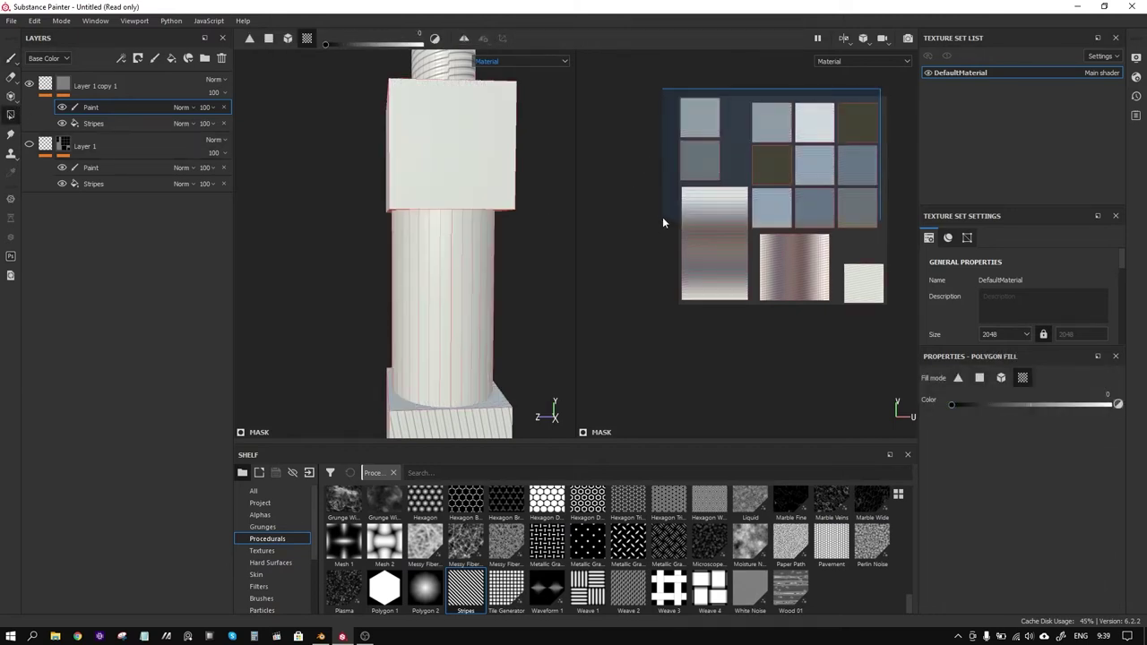
{"action": "left_click_drag", "start_coordinate": [889, 245], "coordinate": [868, 312]}
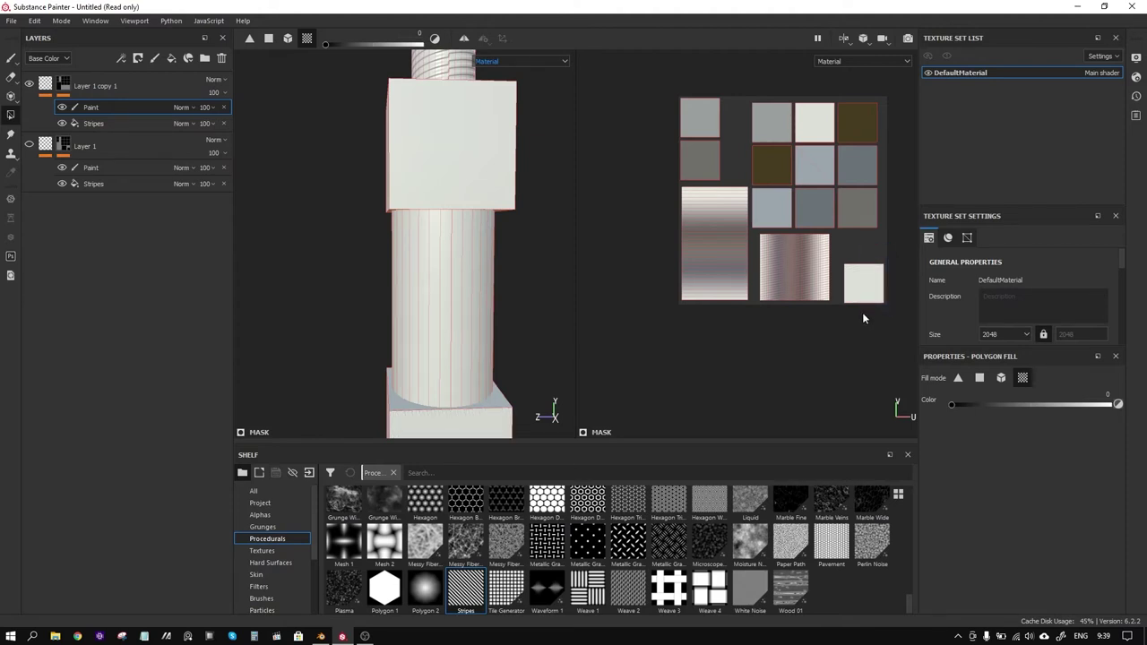
Toggle Layer 1's visibility on and off to compare the two stripe layers
{"action": "left_click", "coordinate": [64, 90]}
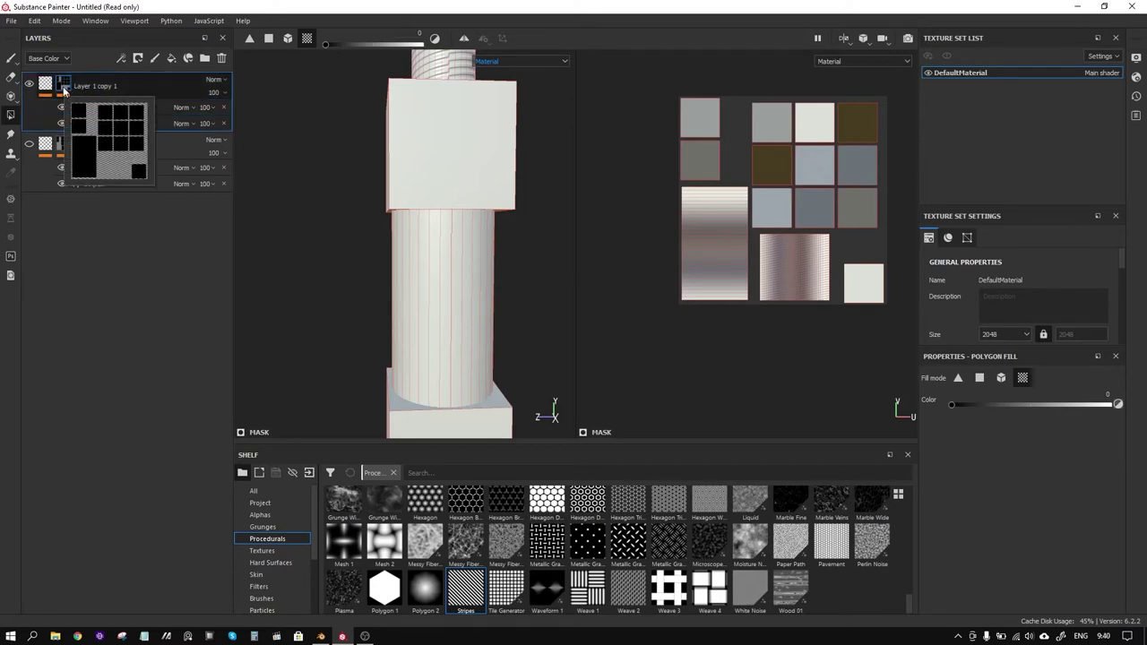
{"action": "left_click", "coordinate": [28, 146]}
{"action": "left_click", "coordinate": [28, 146]}
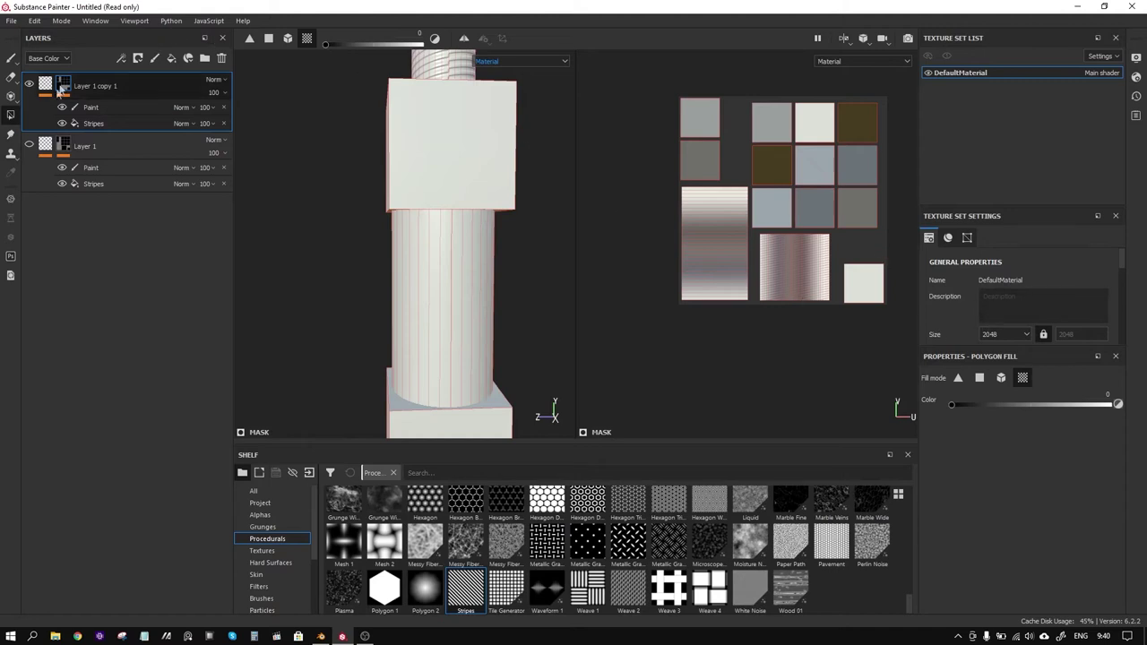
{"action": "left_click", "coordinate": [98, 122]}
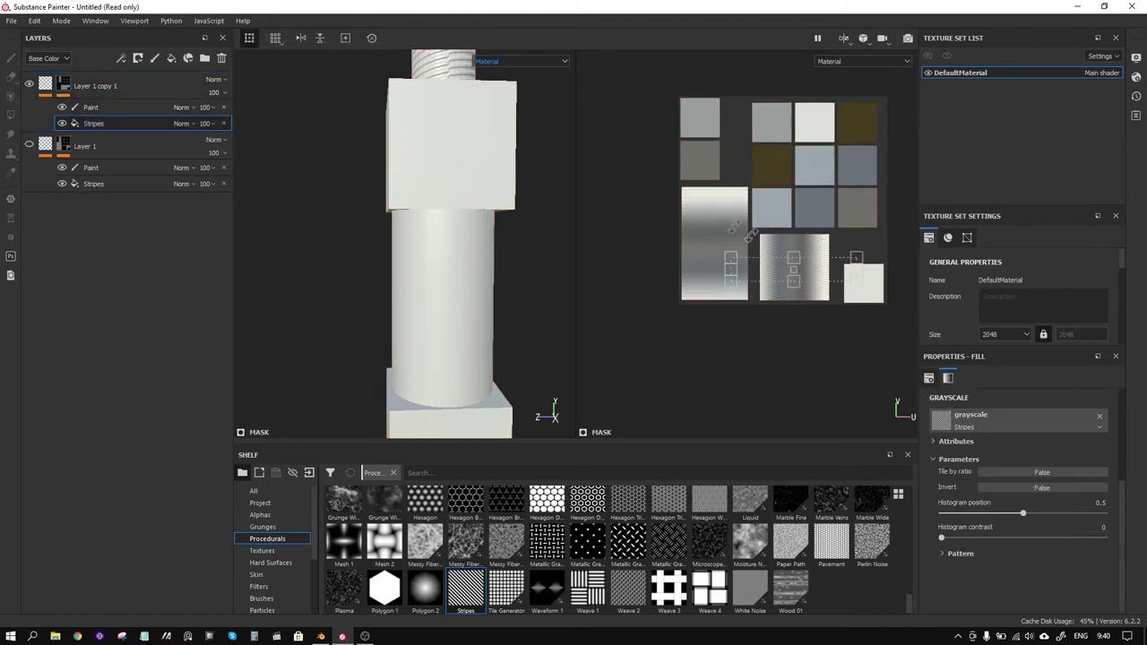
Squeeze the copy's stripe projection so its ridges spiral around the cylinder, then inspect the threads
{"action": "middle_click_drag", "start_coordinate": [490, 140], "coordinate": [465, 222], "text": "alt"}
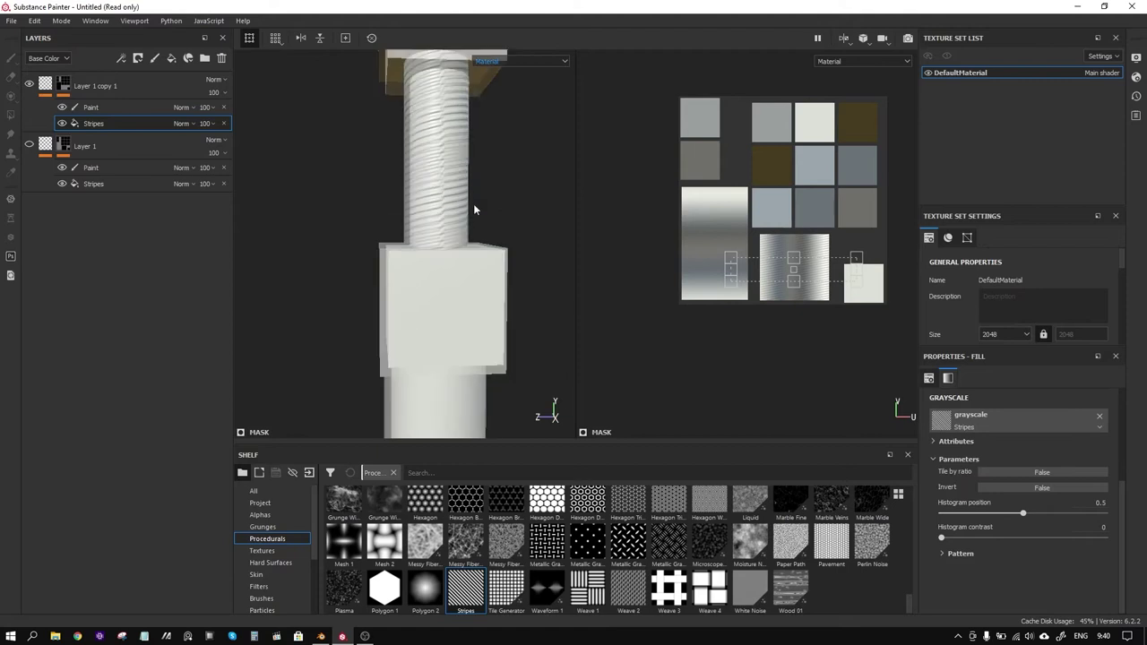
{"action": "scroll", "coordinate": [758, 227], "scroll_direction": "up", "scroll_amount": 1}
{"action": "scroll", "coordinate": [757, 226], "scroll_direction": "down", "scroll_amount": 2}
{"action": "scroll", "coordinate": [757, 227], "scroll_direction": "up", "scroll_amount": 4}
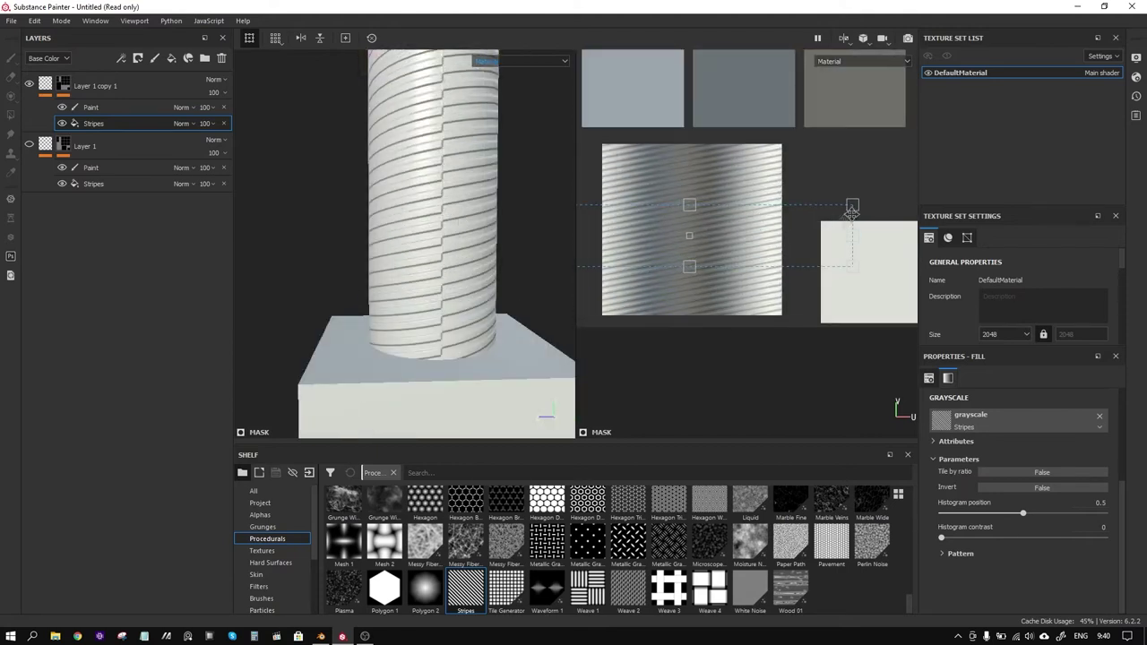
{"action": "left_click_drag", "start_coordinate": [853, 235], "coordinate": [829, 235]}
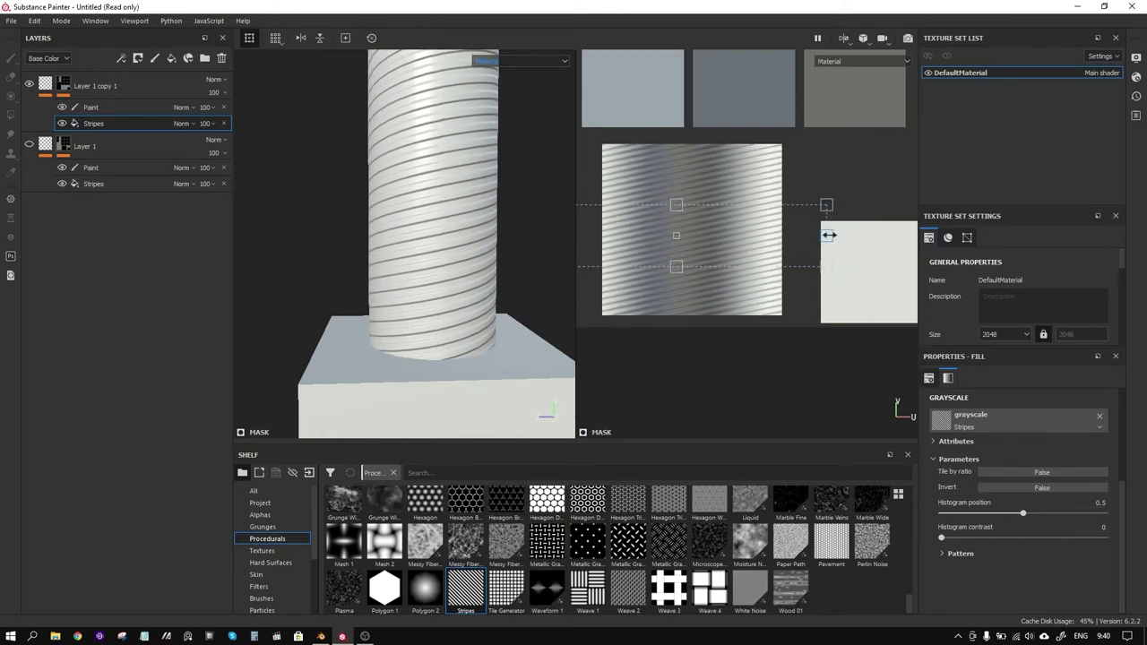
{"action": "key", "text": "f"}
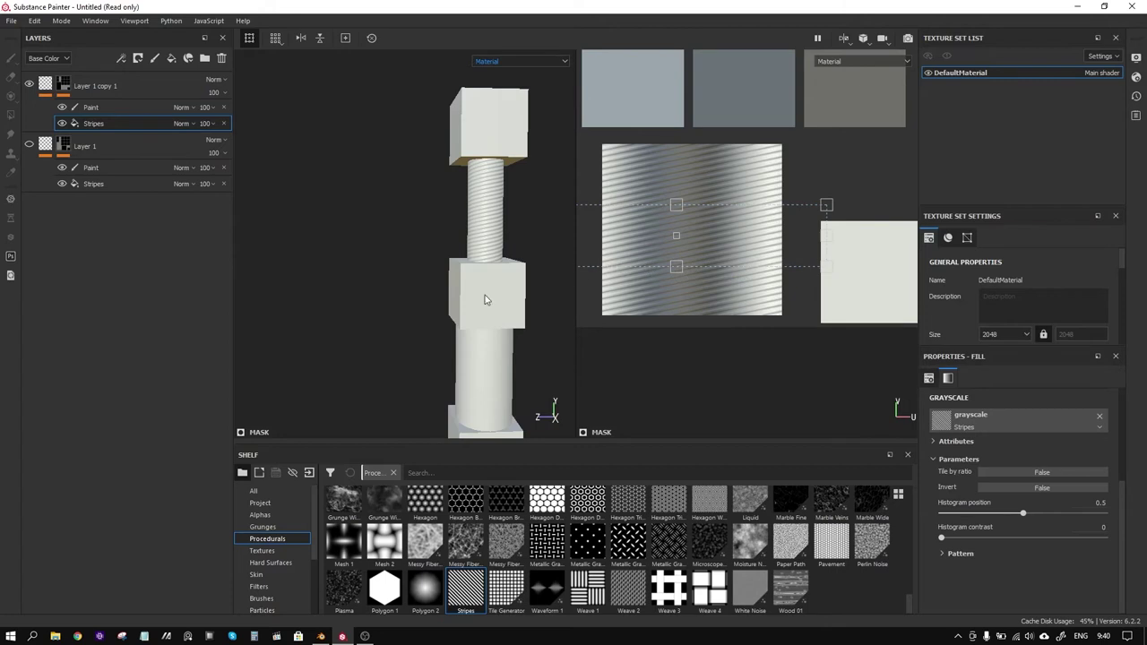
{"action": "left_click_drag", "start_coordinate": [493, 273], "coordinate": [480, 259], "text": "alt"}
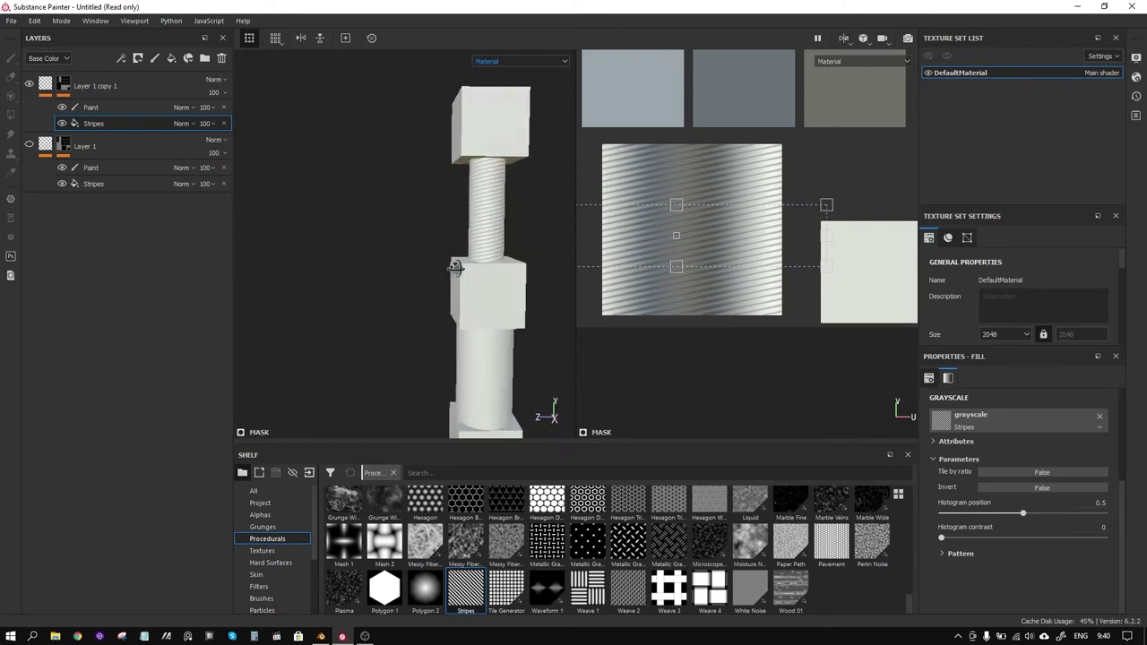
{"action": "left_click_drag", "start_coordinate": [480, 260], "coordinate": [483, 278], "text": "alt"}
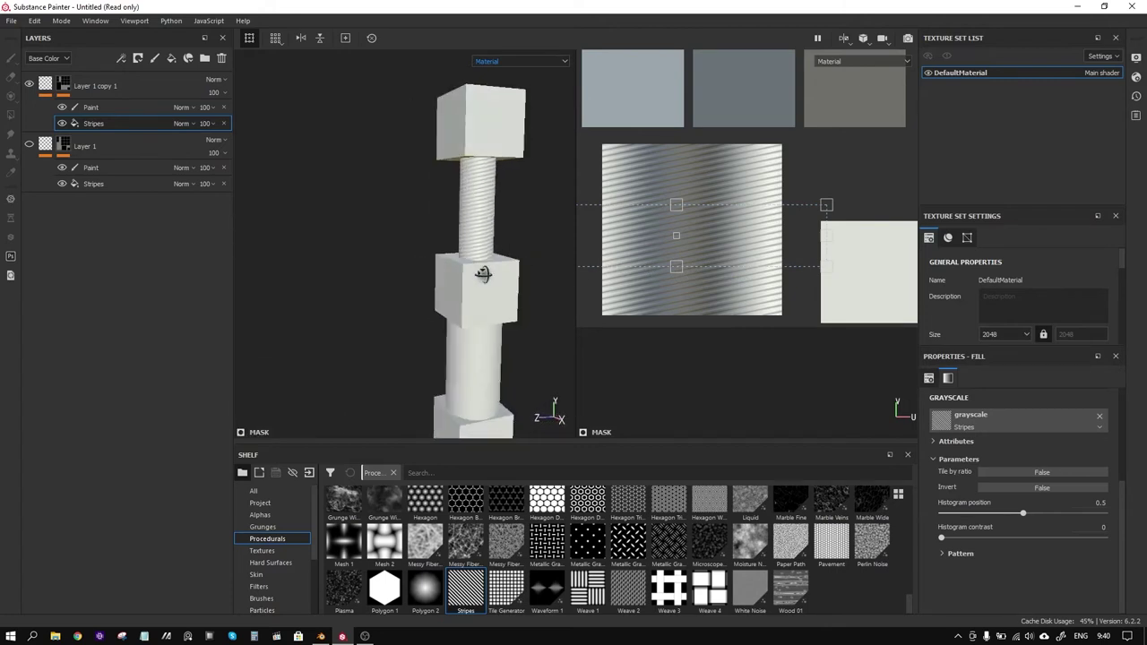
Turn on Layer 1 so ridges appear on the lower cylinder, viewed from the side
{"action": "left_click", "coordinate": [29, 144]}
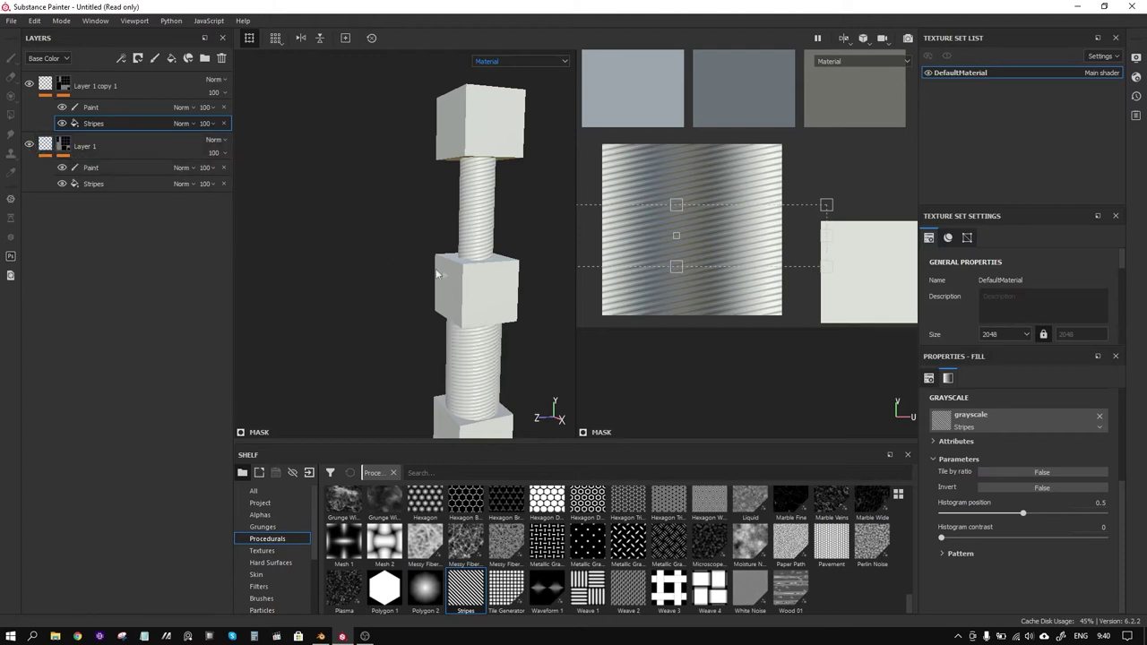
{"action": "left_click_drag", "start_coordinate": [410, 258], "coordinate": [435, 226], "text": "alt"}
{"action": "scroll", "coordinate": [434, 225], "scroll_direction": "up", "scroll_amount": 5}
{"action": "mouse_move", "coordinate": [519, 230]}
{"action": "left_mouse_down", "text": "alt"}
{"action": "mouse_move", "coordinate": [451, 221]}
{"action": "mouse_move", "coordinate": [486, 220]}
{"action": "mouse_move", "coordinate": [517, 238]}
{"action": "left_mouse_up", "text": "alt"}
Hide the Fill in Layer 1 copy 1's content, leaving the upper shaft plain
{"action": "scroll", "coordinate": [514, 240], "scroll_direction": "down", "scroll_amount": 3}
{"action": "scroll", "coordinate": [509, 234], "scroll_direction": "down", "scroll_amount": 3}
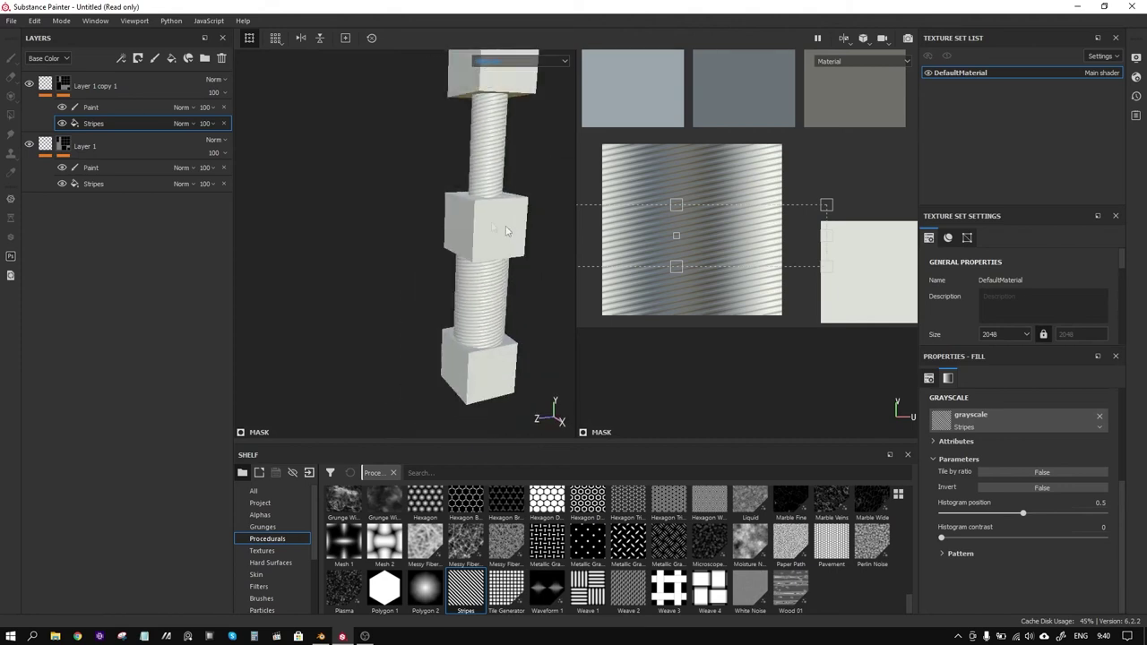
{"action": "left_click", "coordinate": [99, 86]}
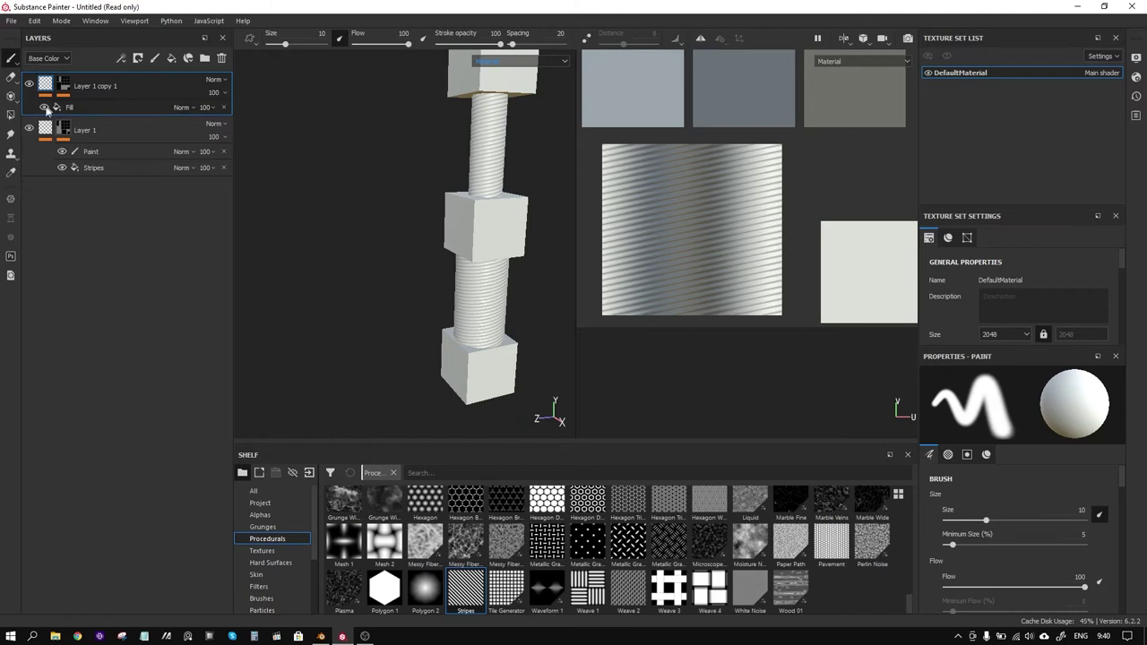
{"action": "left_click", "coordinate": [44, 107]}
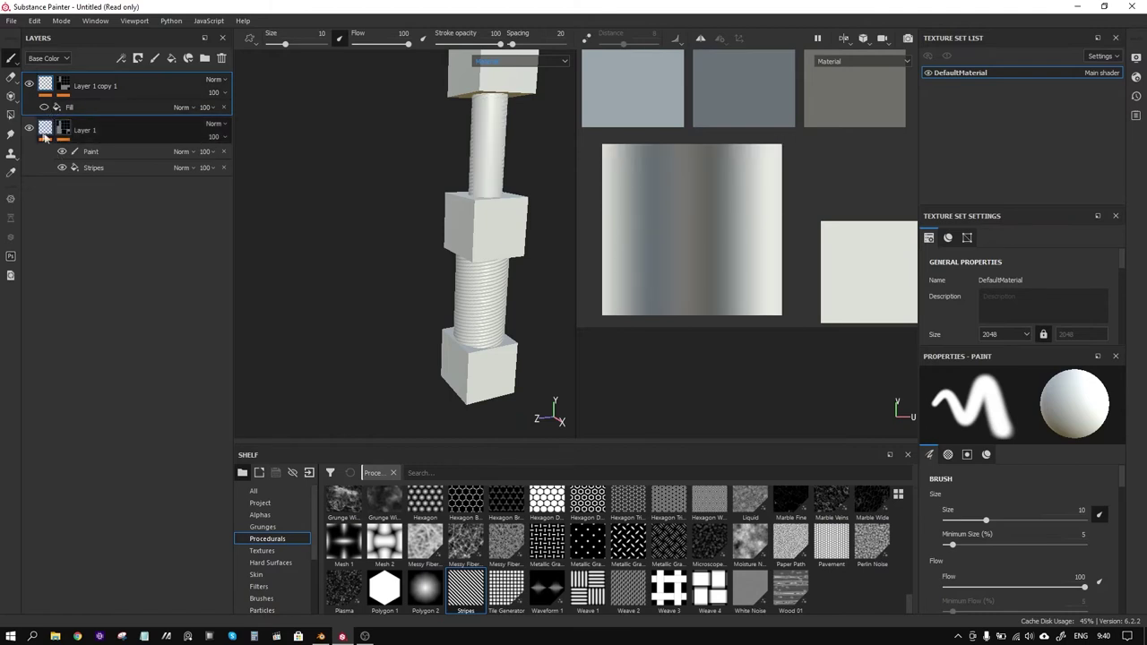
Hide Layer 1's Fill, removing the lower threads
{"action": "left_click", "coordinate": [41, 132]}
{"action": "left_click", "coordinate": [44, 151]}
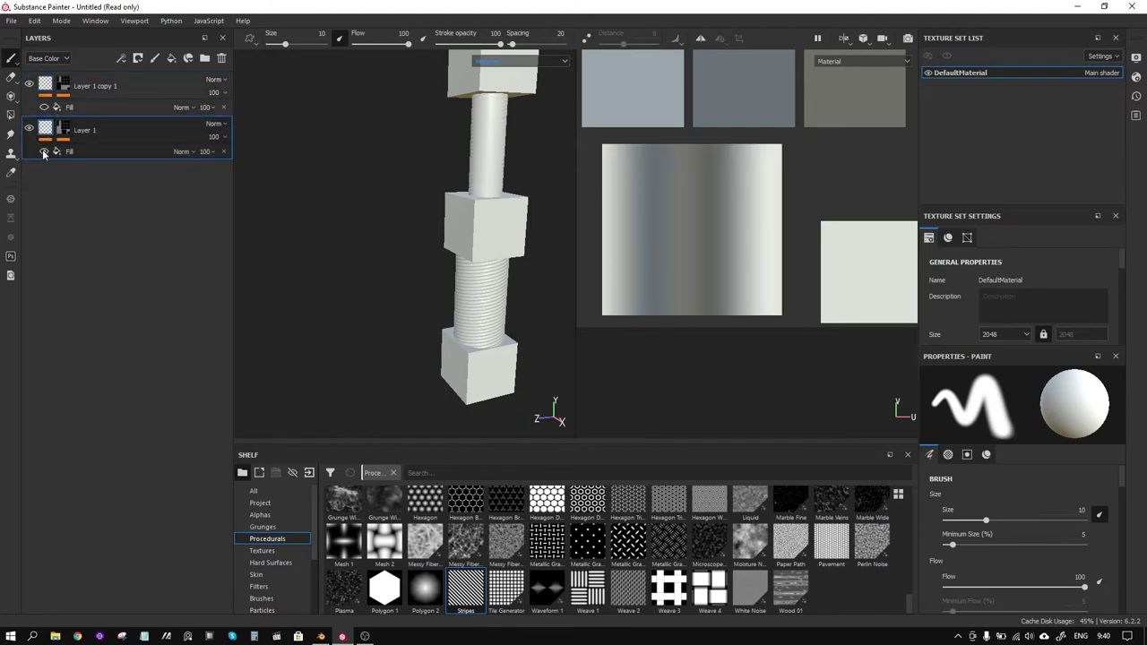
{"action": "left_click", "coordinate": [147, 89]}
{"action": "left_click", "coordinate": [126, 141]}
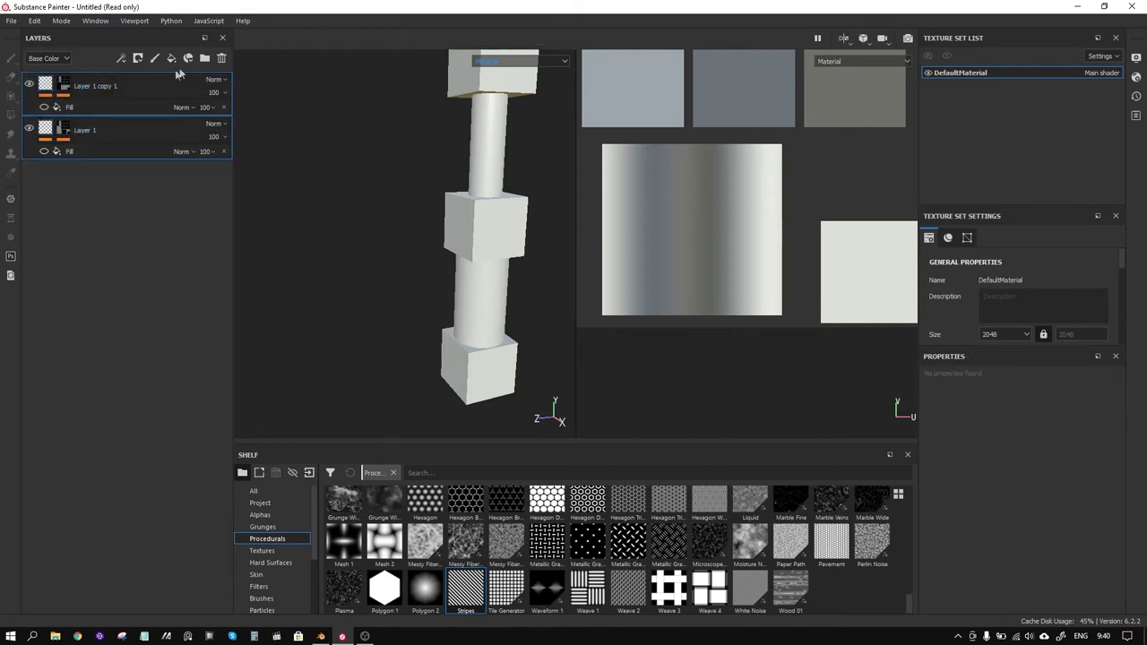
Group Layer 1 and Layer 1 copy 1 into a new Folder 1
{"action": "left_click", "coordinate": [204, 59]}
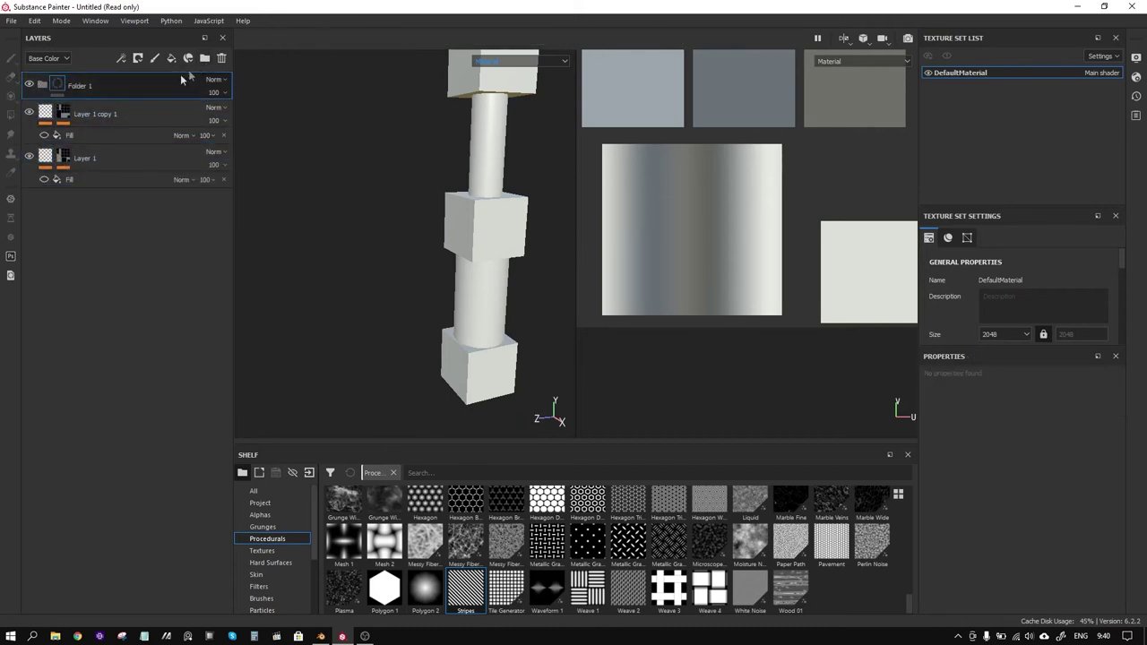
{"action": "left_click", "coordinate": [103, 160]}
{"action": "left_click", "coordinate": [111, 114], "text": "ctrl"}
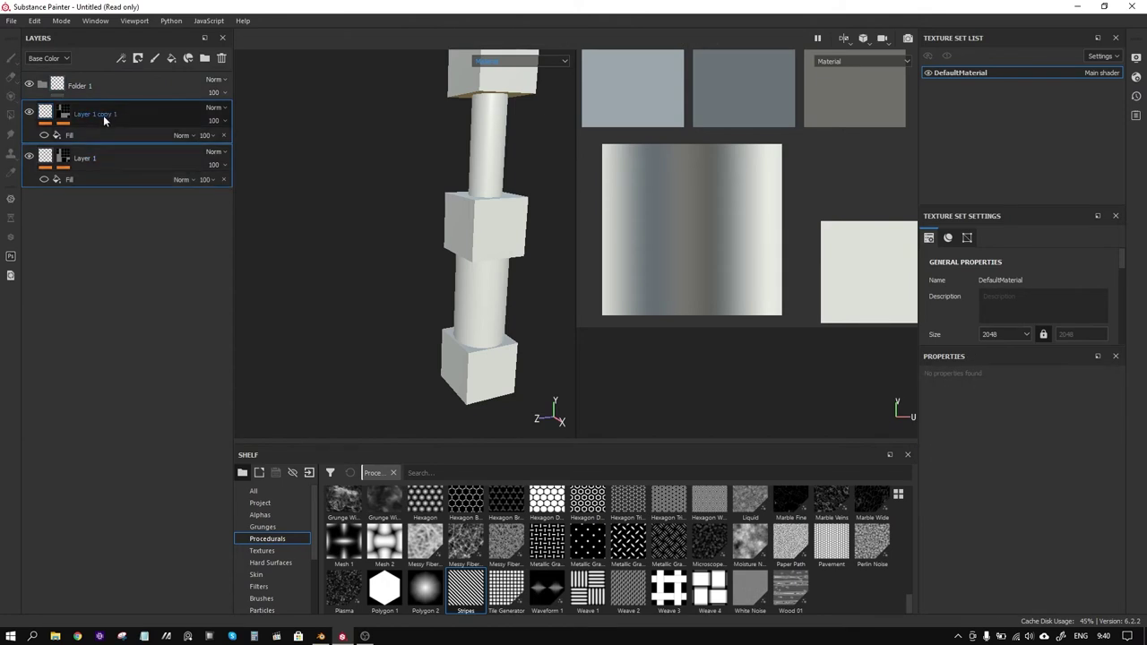
{"action": "left_click_drag", "start_coordinate": [105, 114], "coordinate": [90, 85]}
Add an anchor point to both thread layers' masks, then add a new Layer 2 on top
{"action": "left_click", "coordinate": [76, 160]}
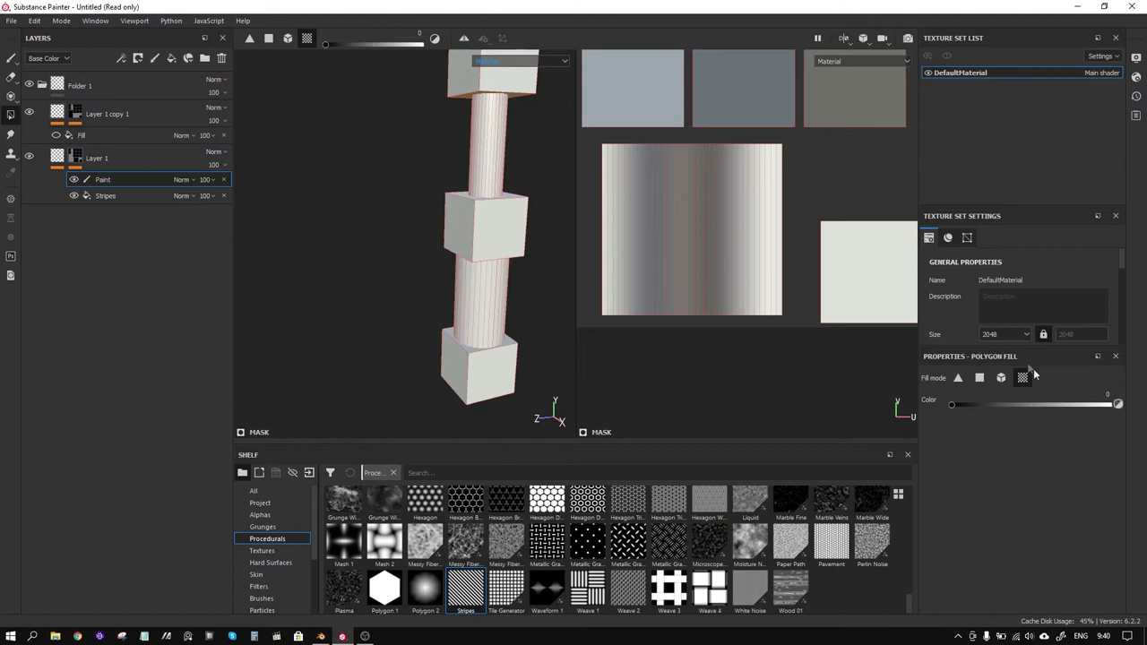
{"action": "right_click", "coordinate": [103, 180]}
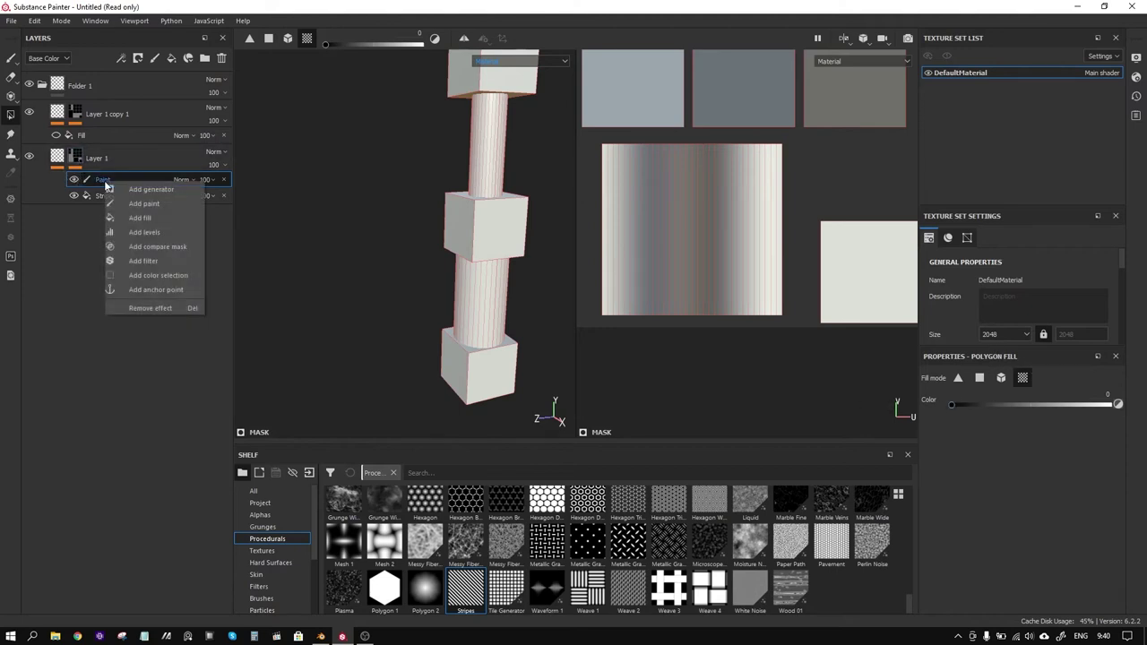
{"action": "left_click", "coordinate": [175, 291]}
{"action": "left_click", "coordinate": [91, 136]}
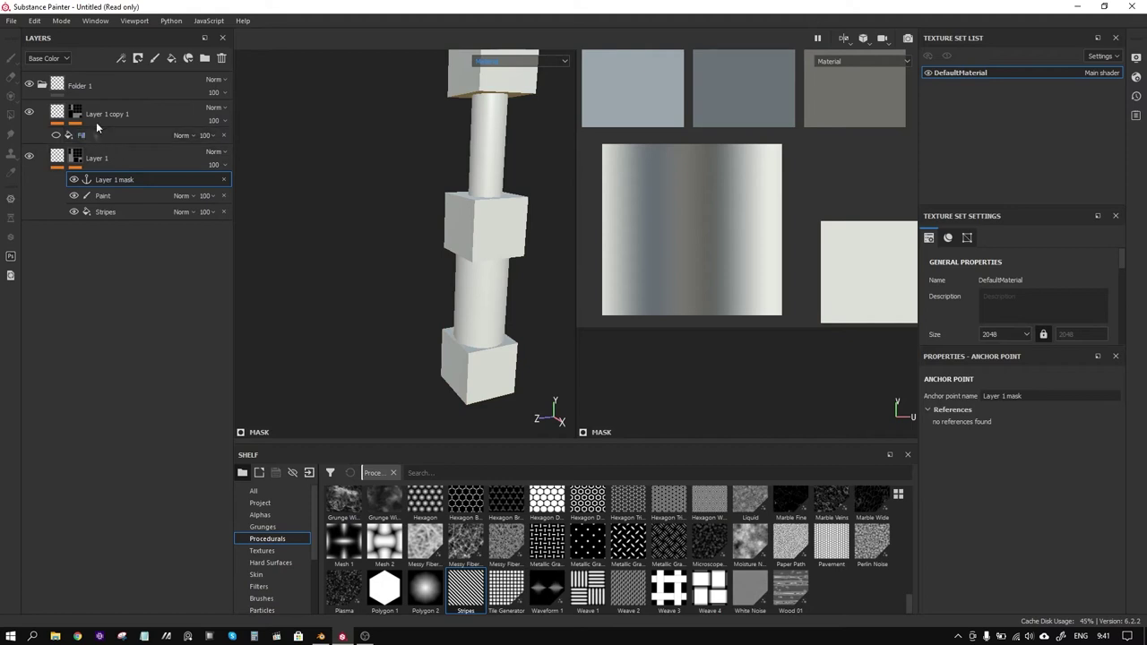
{"action": "right_click", "coordinate": [110, 141]}
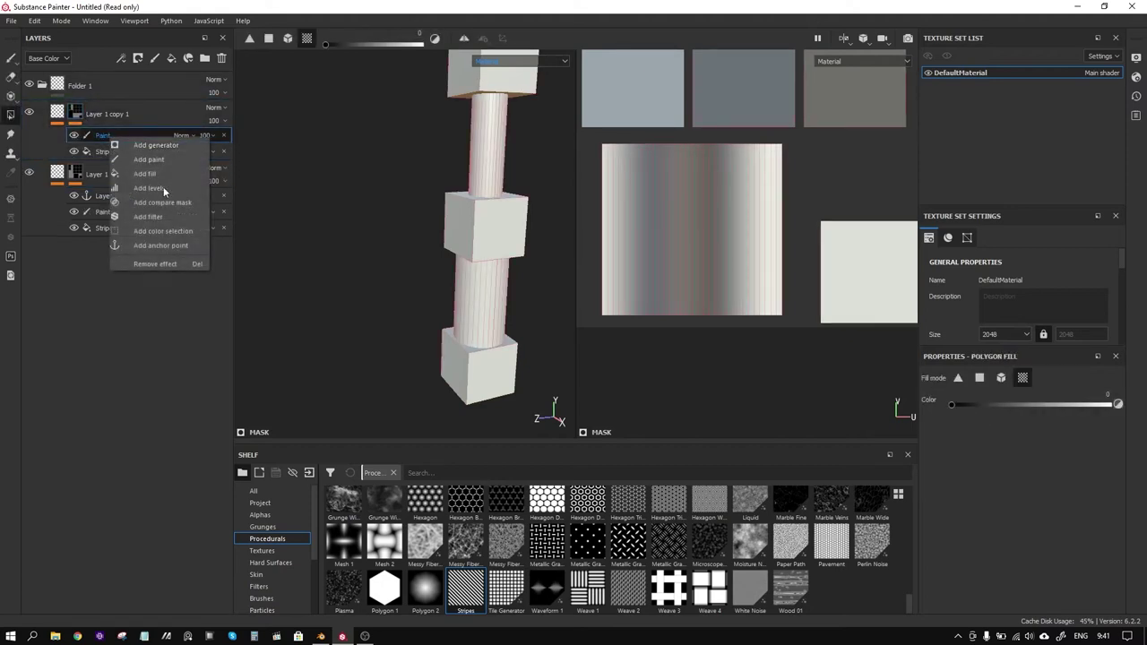
{"action": "left_click", "coordinate": [170, 246]}
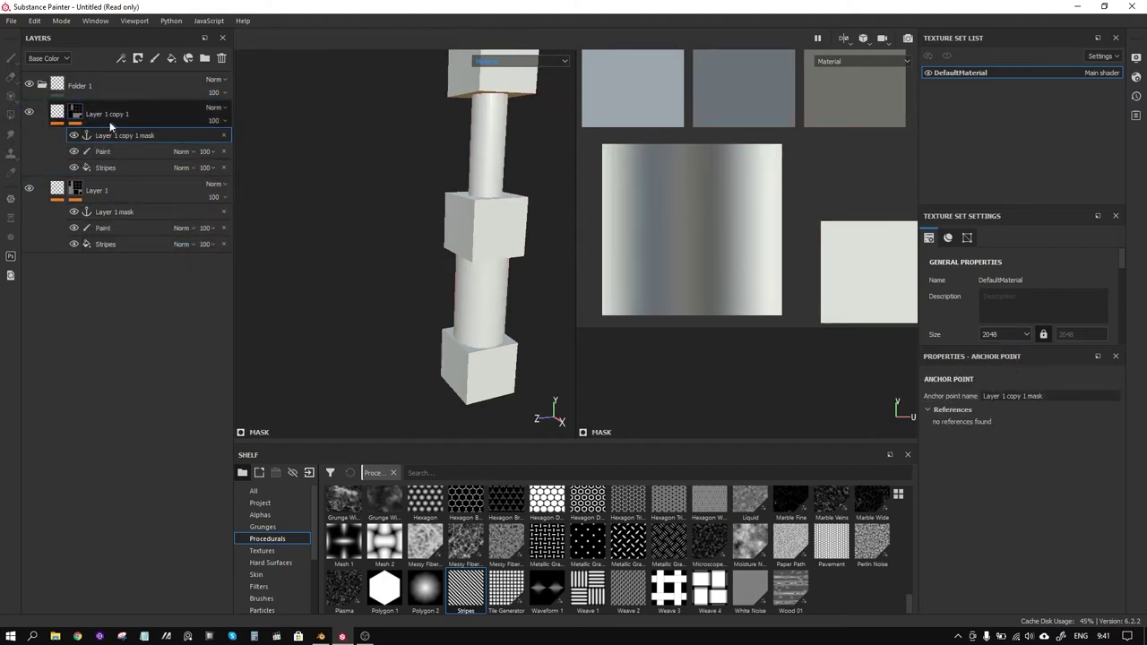
{"action": "left_click_drag", "start_coordinate": [114, 114], "coordinate": [128, 86]}
{"action": "left_click", "coordinate": [154, 57]}
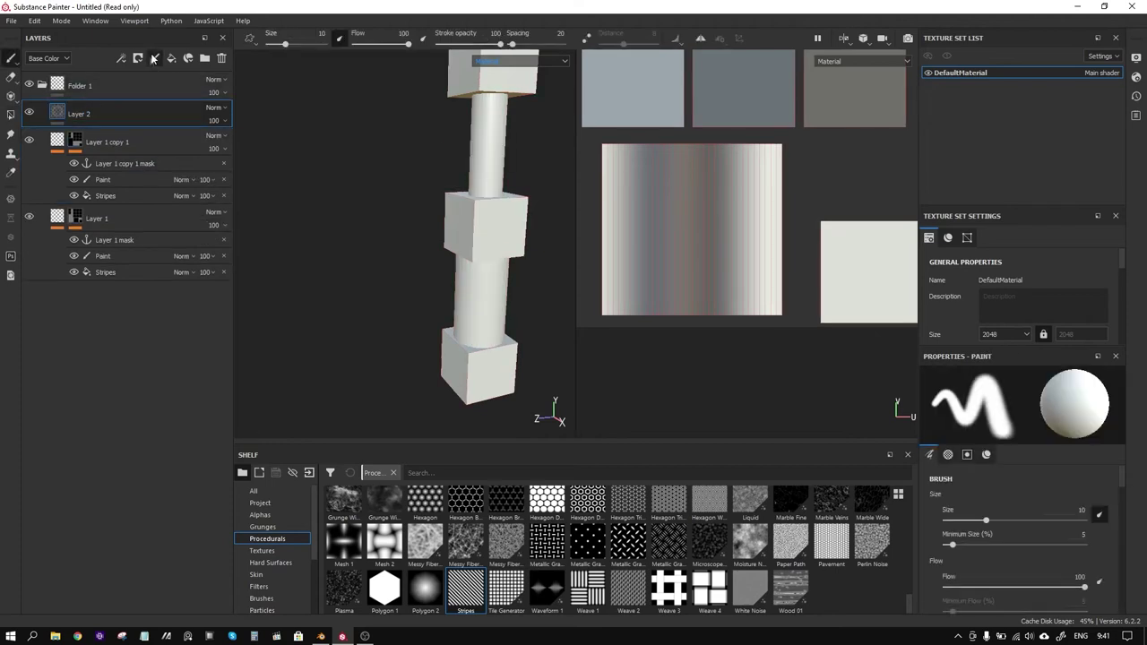
Give Layer 2 a black mask with a Fill sourcing the Layer 1 mask anchor
{"action": "right_click", "coordinate": [59, 113]}
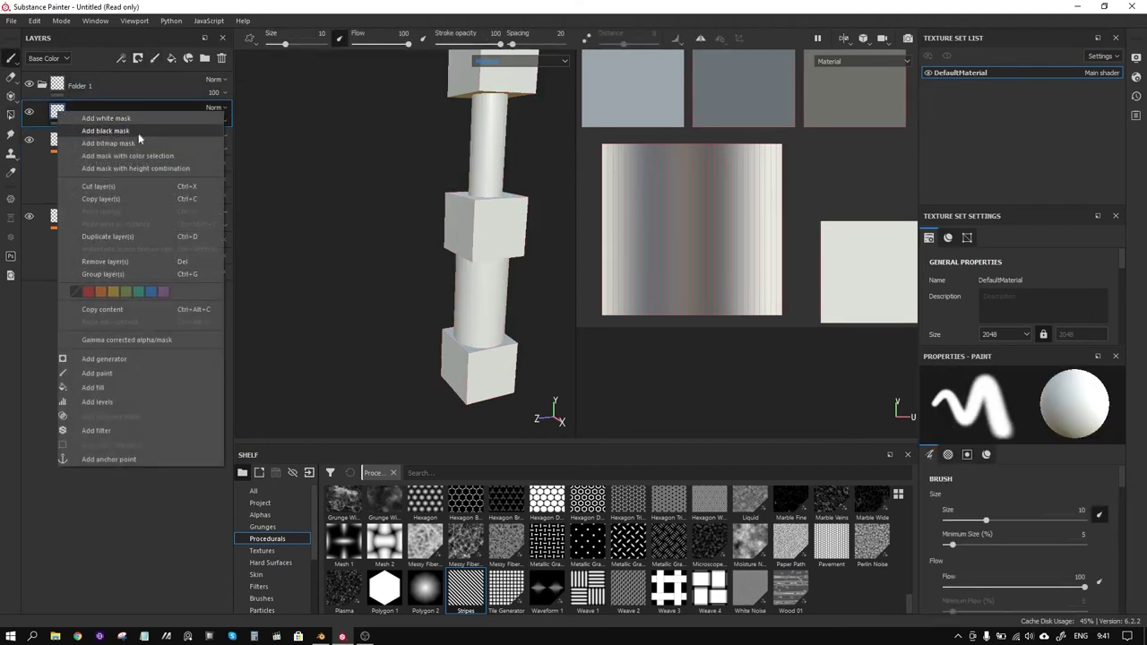
{"action": "left_click", "coordinate": [138, 131]}
{"action": "right_click", "coordinate": [76, 113]}
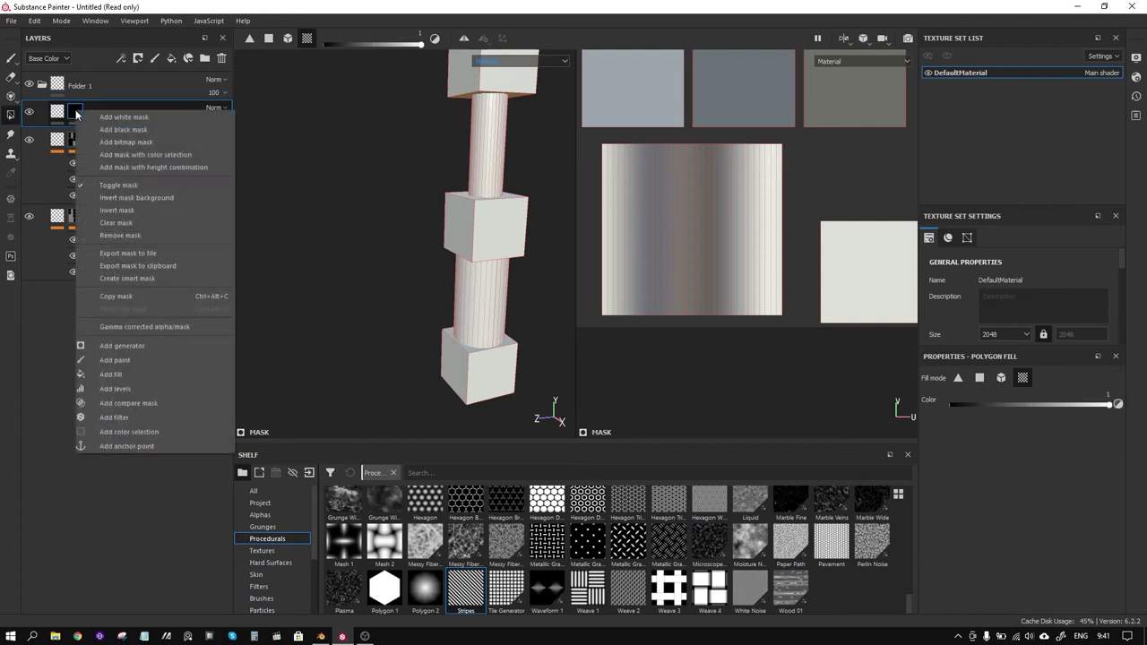
{"action": "left_click", "coordinate": [151, 373]}
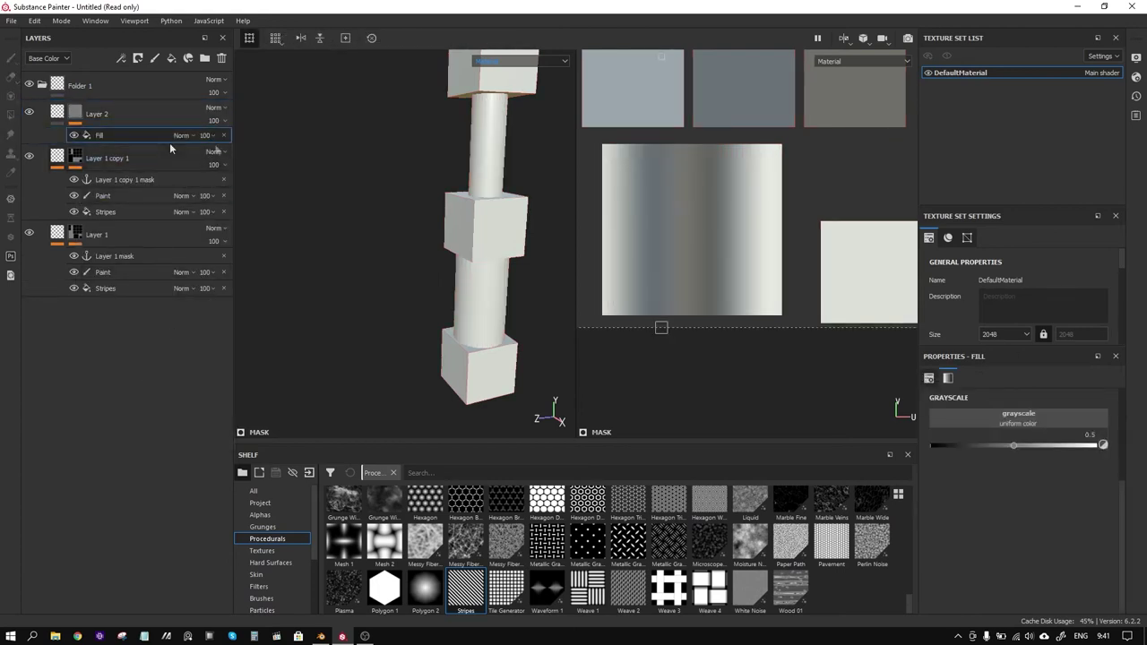
{"action": "left_click", "coordinate": [978, 415]}
{"action": "left_click", "coordinate": [1045, 433]}
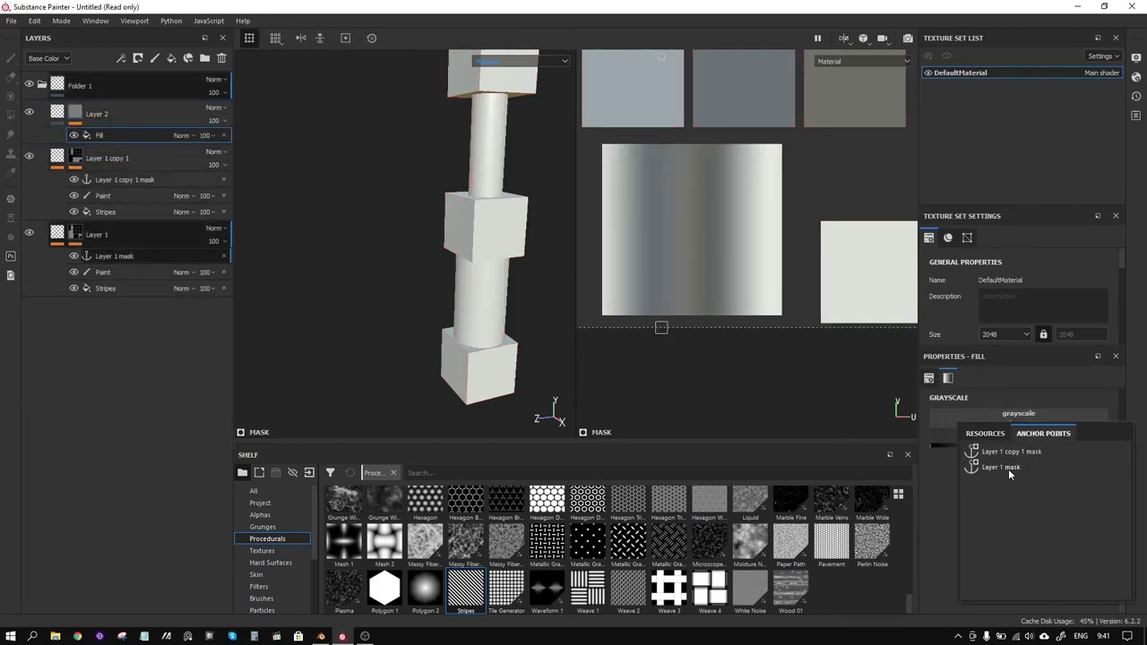
{"action": "left_click", "coordinate": [1008, 469]}
Add a second Linear Dodge Fill sourcing the Layer 1 copy 1 mask anchor
{"action": "right_click", "coordinate": [111, 136]}
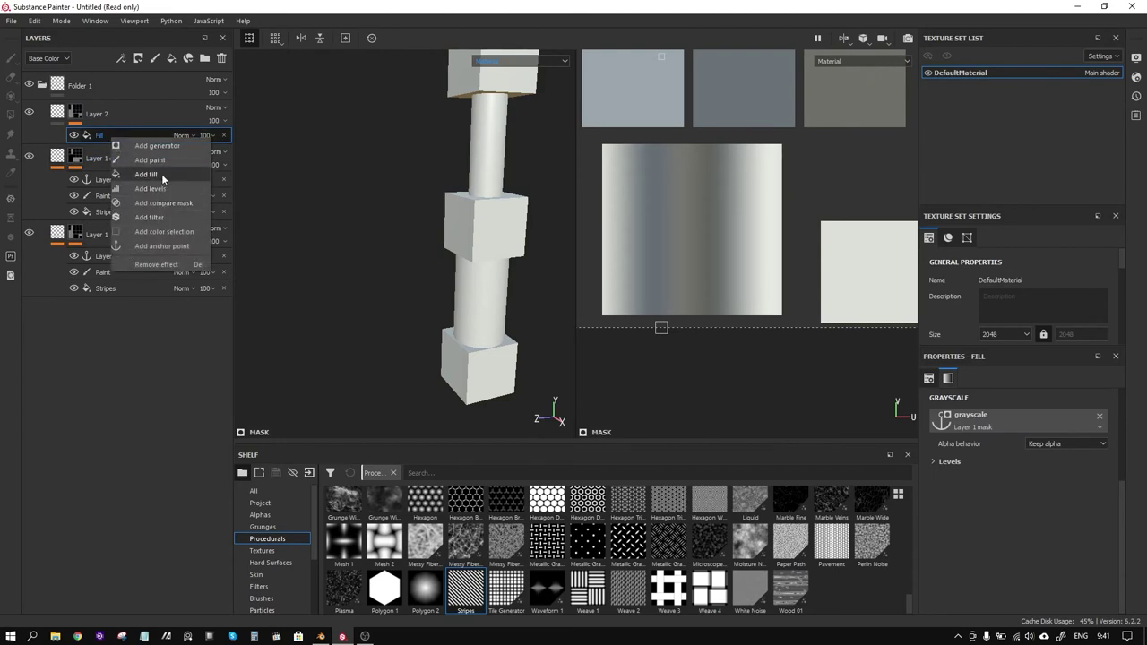
{"action": "left_click", "coordinate": [162, 177]}
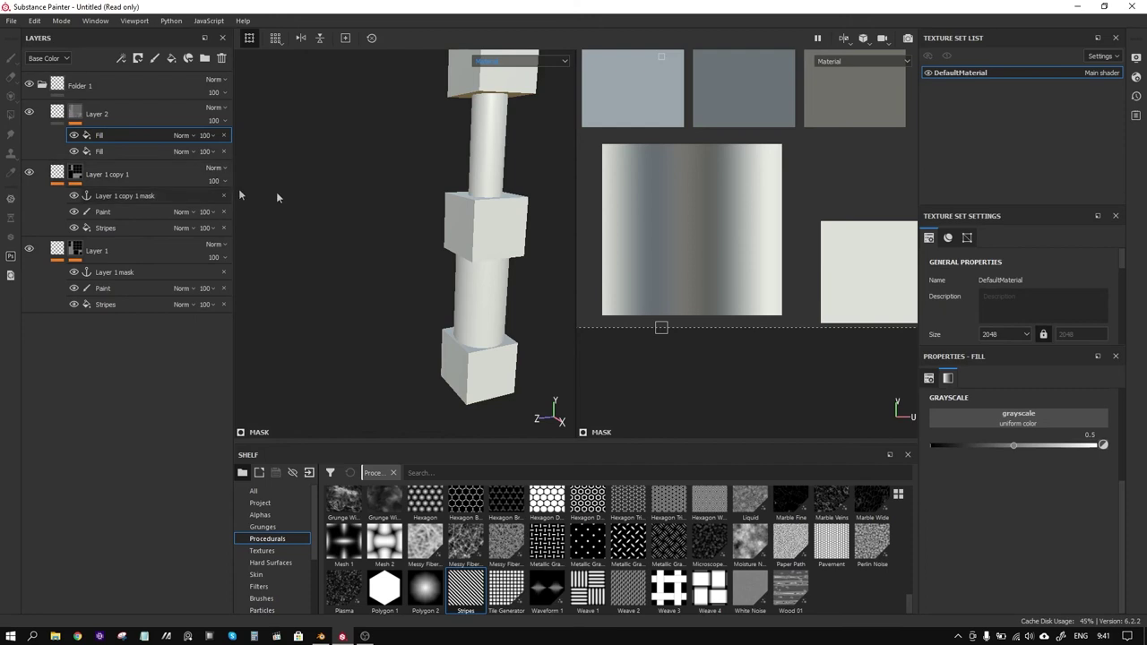
{"action": "left_click", "coordinate": [181, 135]}
{"action": "left_click", "coordinate": [226, 252]}
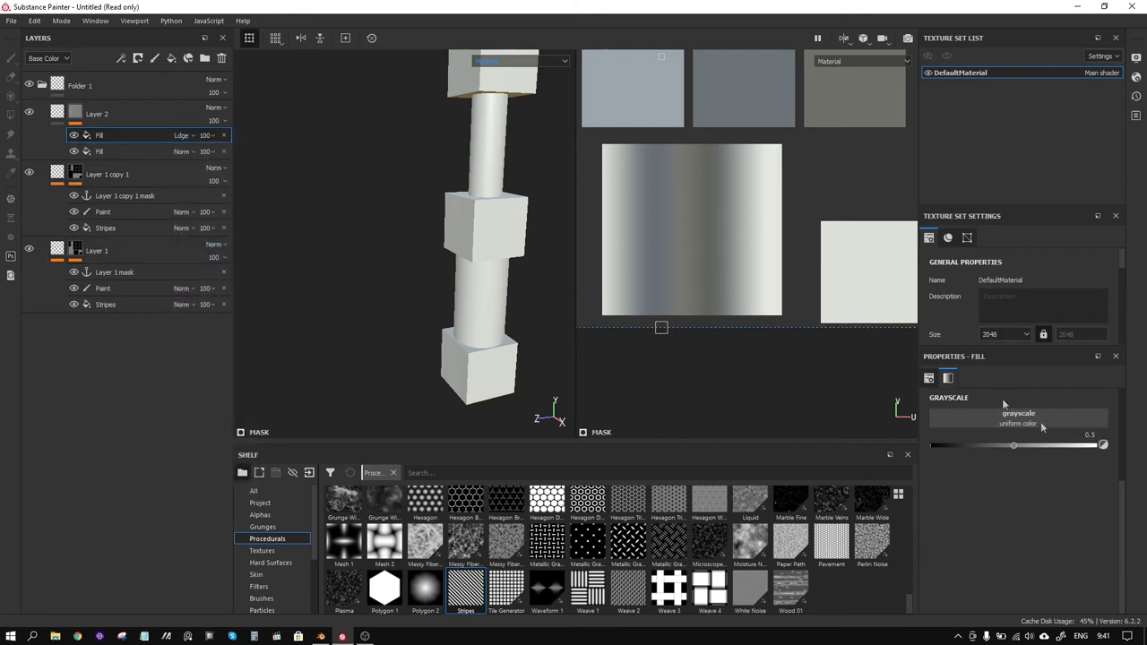
{"action": "left_click", "coordinate": [1037, 431]}
{"action": "left_click", "coordinate": [1071, 448]}
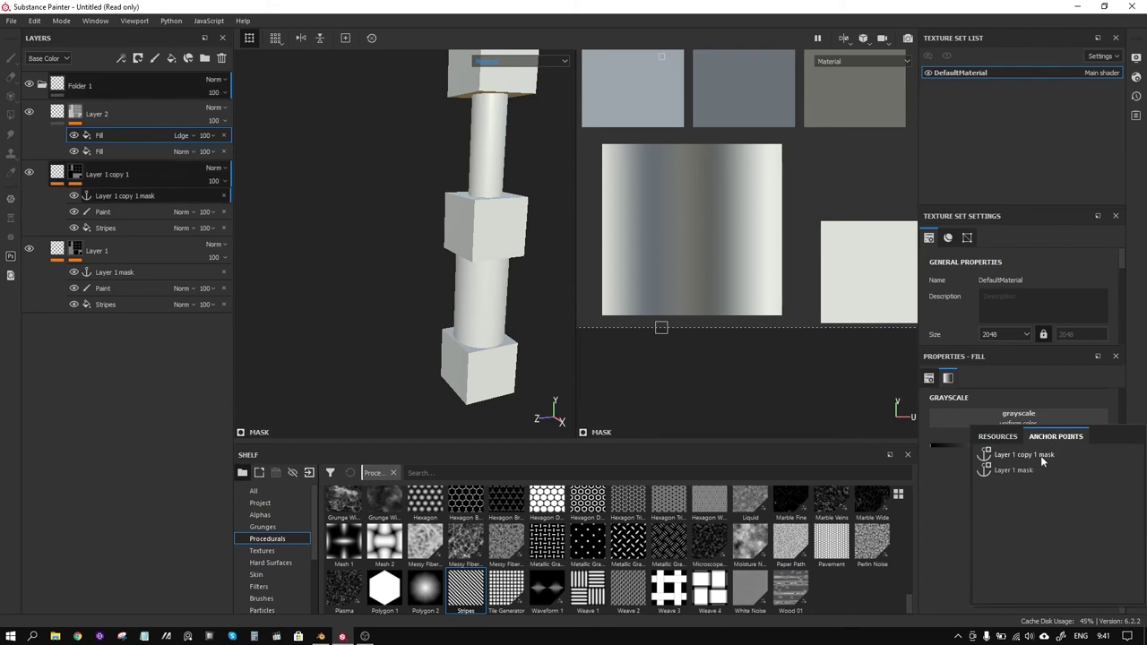
{"action": "left_click", "coordinate": [1041, 461]}
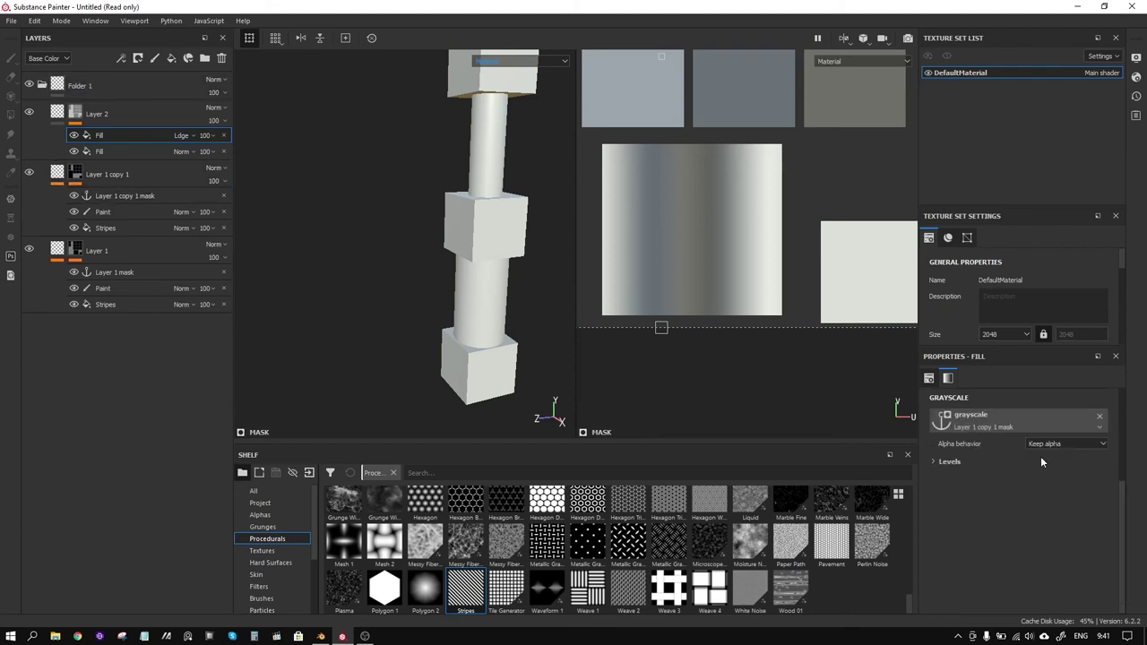
Add an anchor point named 'union' to Layer 2's mask
{"action": "right_click", "coordinate": [103, 136]}
{"action": "left_click", "coordinate": [127, 242]}
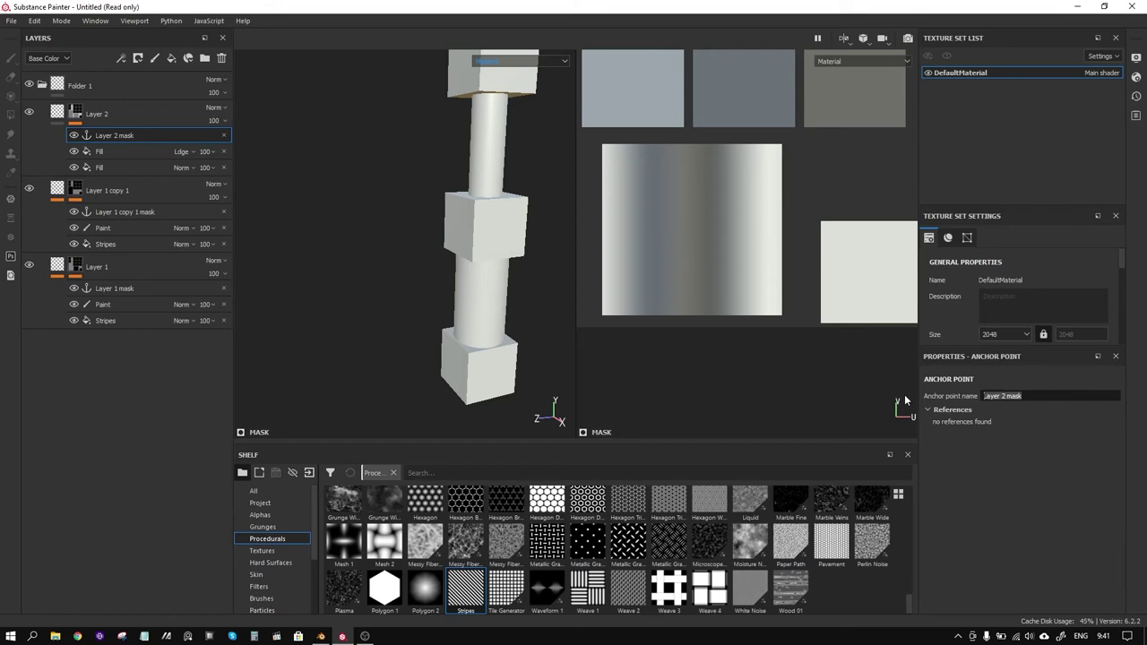
{"action": "type", "text": "union"}
{"action": "left_click", "coordinate": [42, 84]}
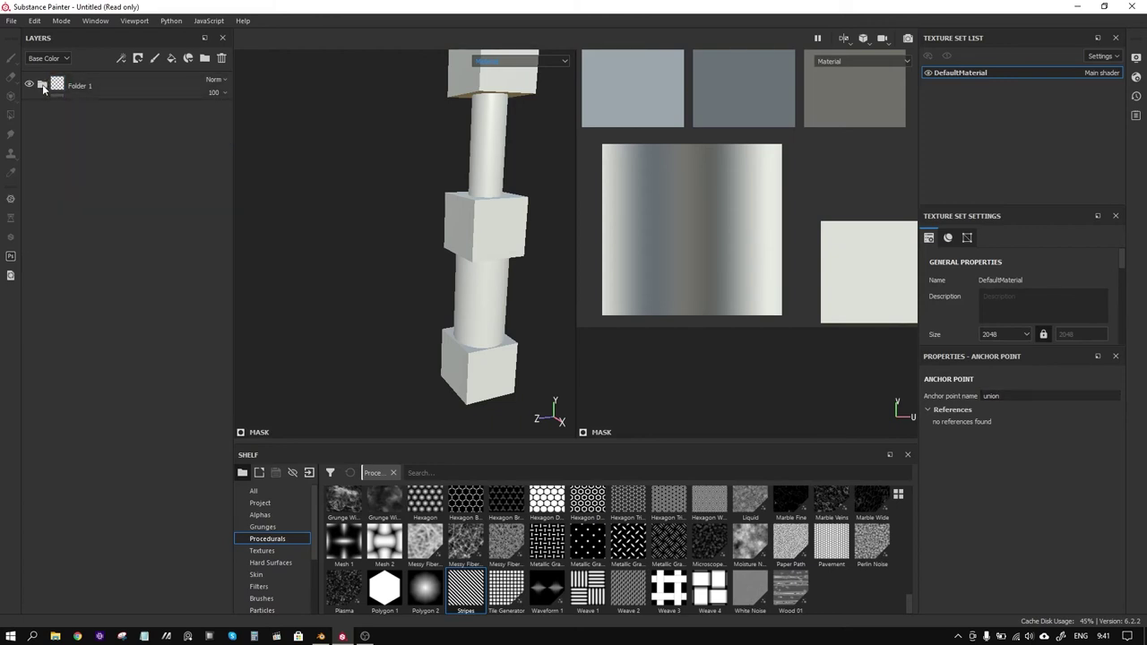
Add Layer 3 above Folder 1 with a Fill effect using only the height channel
{"action": "left_click", "coordinate": [155, 59]}
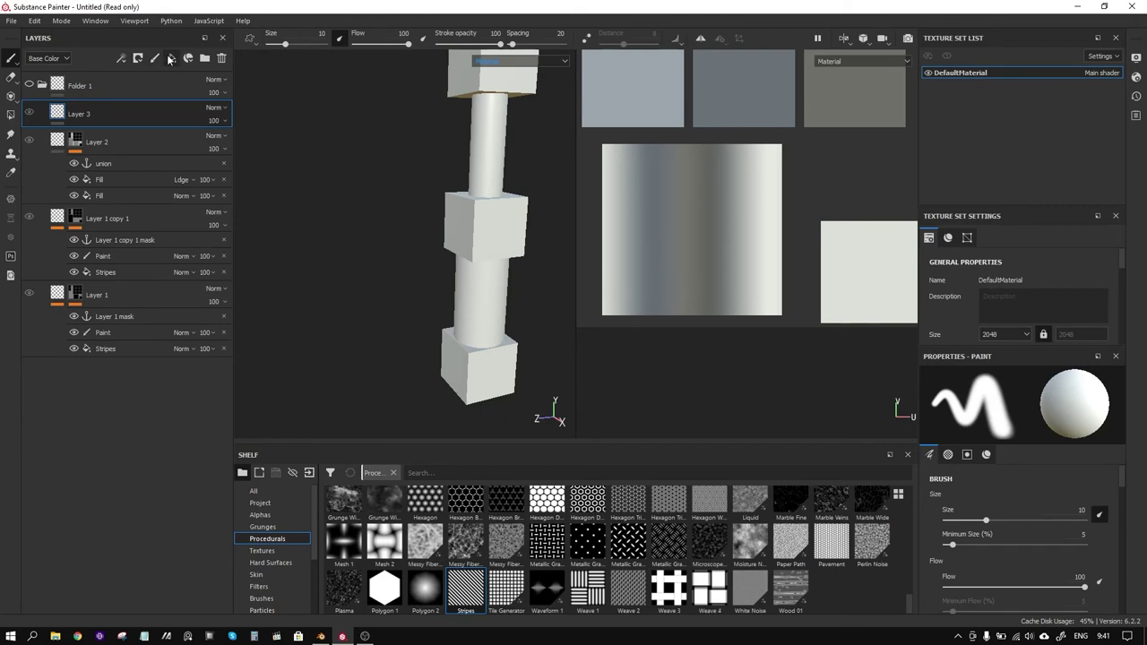
{"action": "left_click_drag", "start_coordinate": [67, 114], "coordinate": [55, 89]}
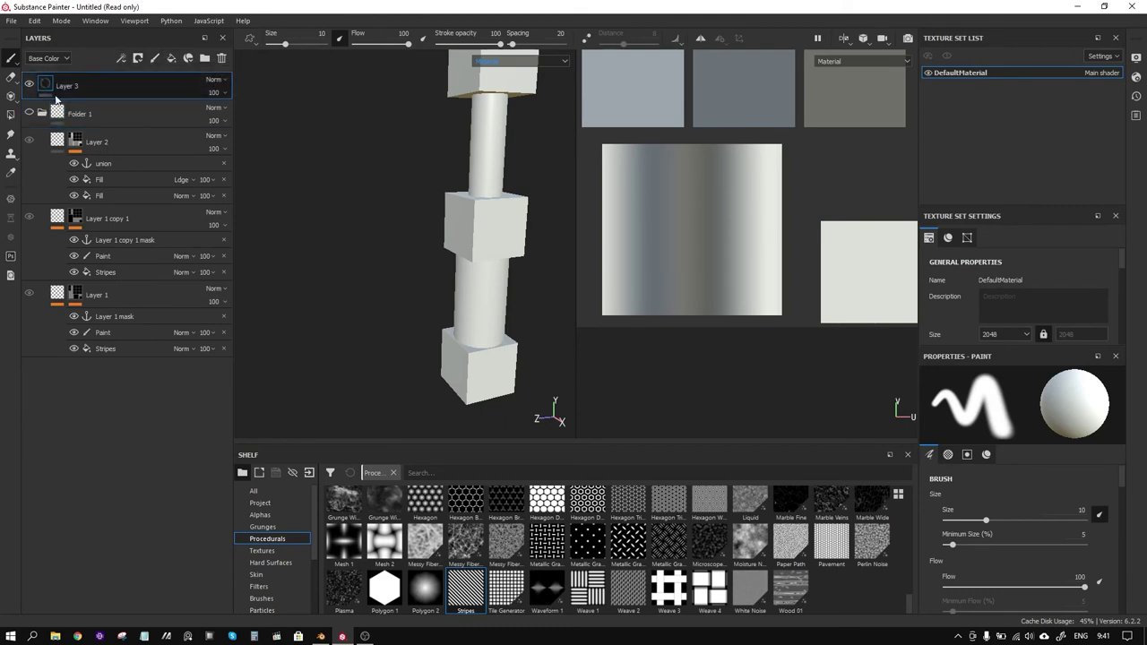
{"action": "left_click", "coordinate": [40, 113]}
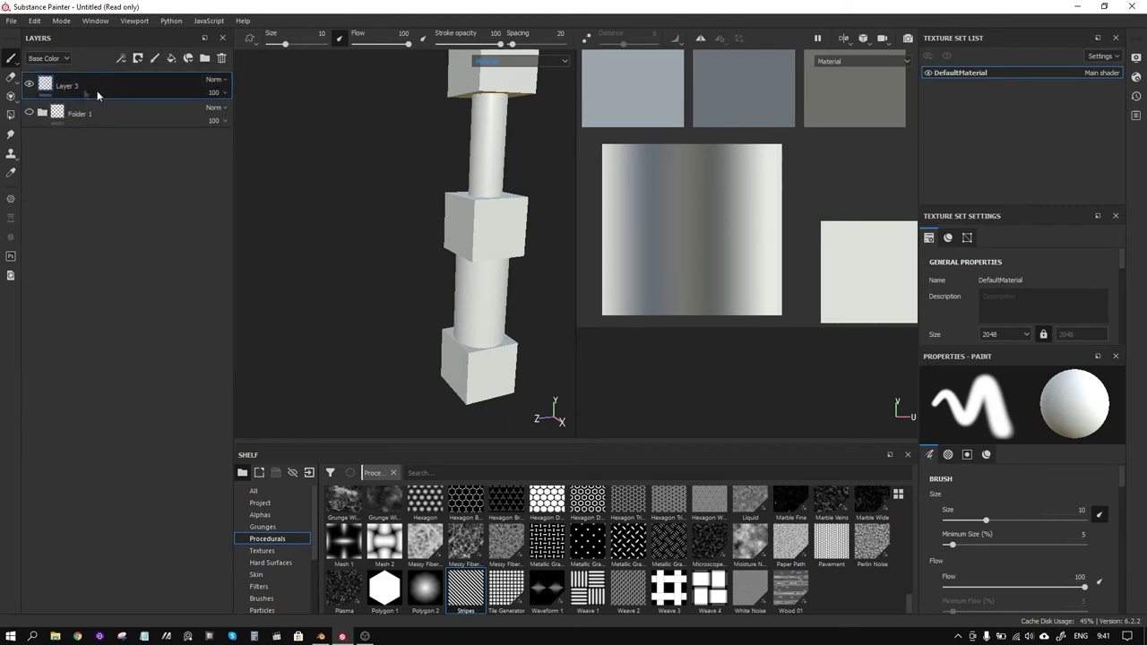
{"action": "right_click", "coordinate": [55, 85]}
{"action": "left_click", "coordinate": [105, 359]}
{"action": "left_click", "coordinate": [942, 415]}
{"action": "left_click", "coordinate": [980, 415]}
{"action": "left_click", "coordinate": [1019, 415]}
{"action": "left_click", "coordinate": [1056, 415]}
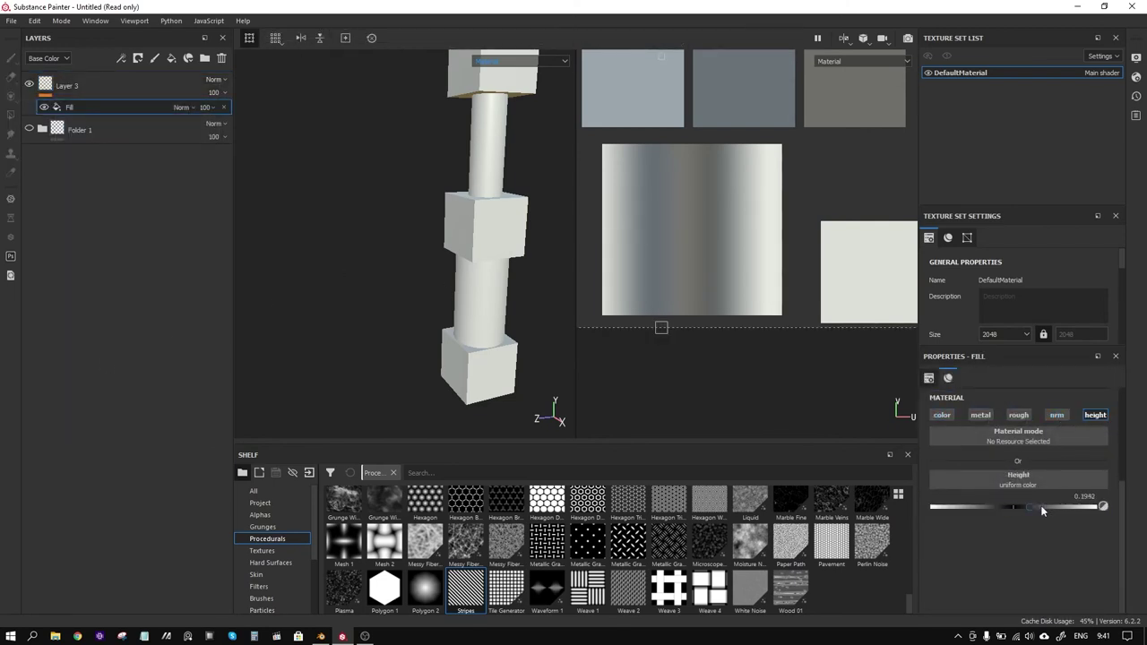
Give Layer 3 a black mask whose Fill sources the 'union' anchor
{"action": "left_click", "coordinate": [86, 83]}
{"action": "right_click", "coordinate": [86, 82]}
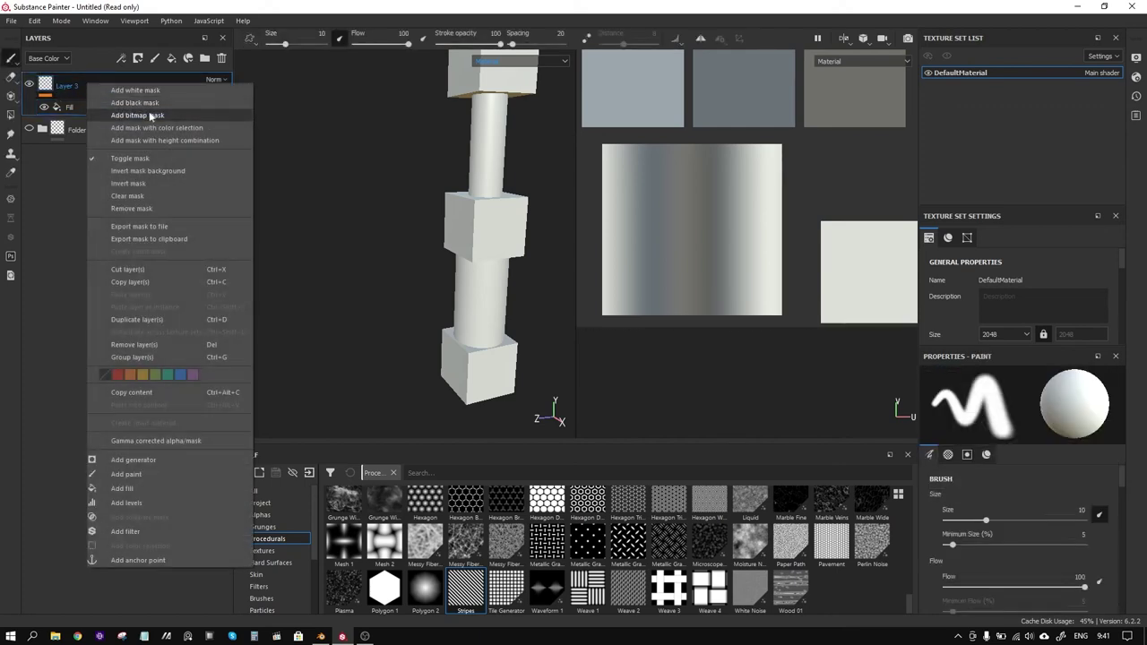
{"action": "left_click", "coordinate": [157, 102]}
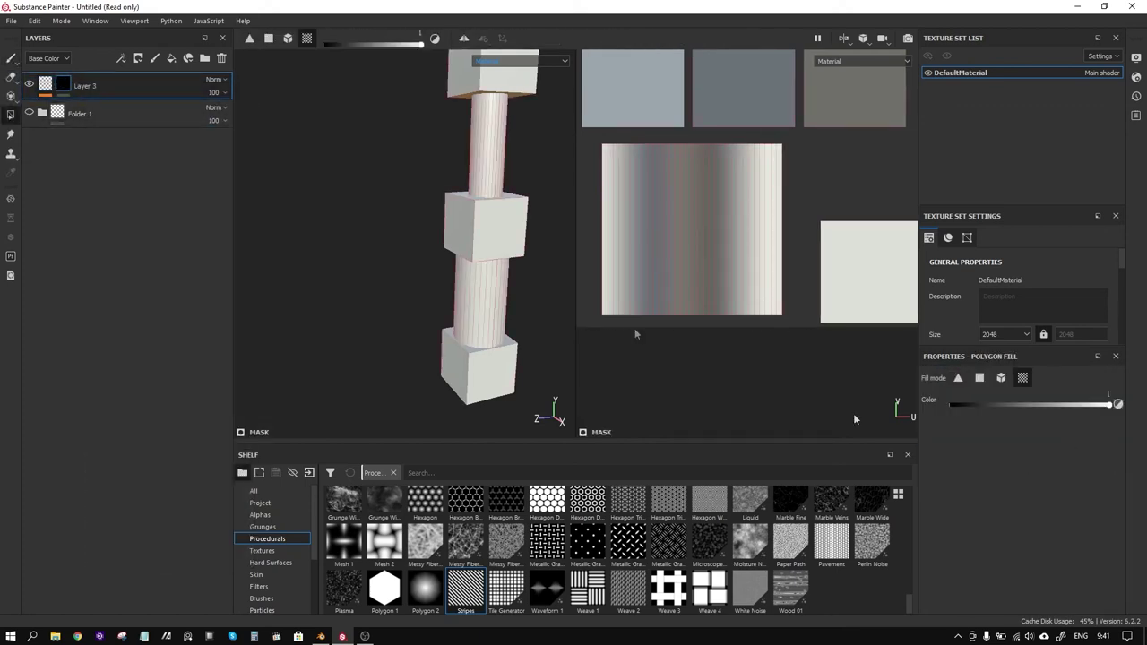
{"action": "right_click", "coordinate": [68, 83]}
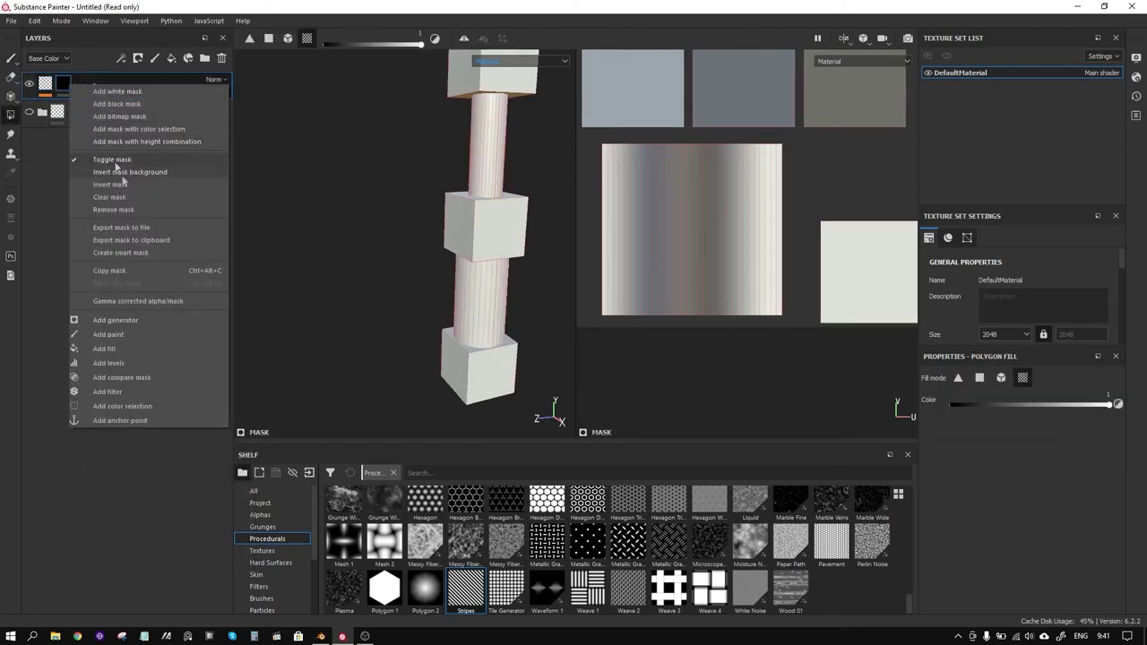
{"action": "left_click", "coordinate": [124, 349]}
{"action": "left_click", "coordinate": [1018, 413]}
{"action": "left_click", "coordinate": [1055, 431]}
{"action": "left_click", "coordinate": [1009, 481]}
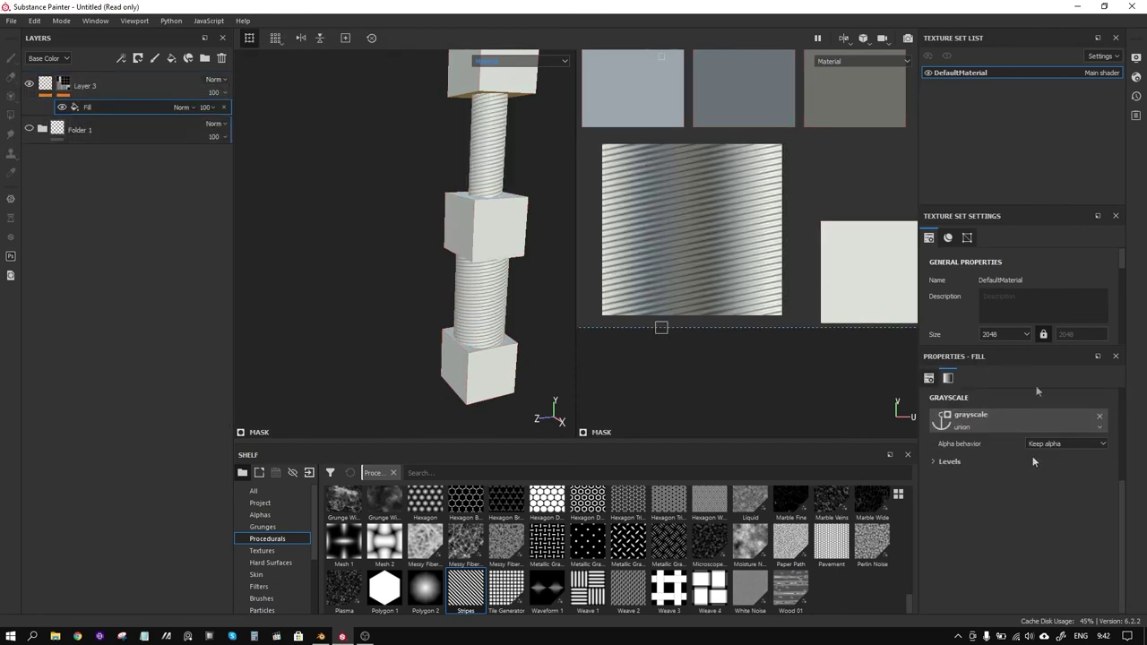
Add a Blur filter to Layer 3's mask and reduce its intensity to 0.21
{"action": "scroll", "coordinate": [414, 211], "scroll_direction": "up", "scroll_amount": 5}
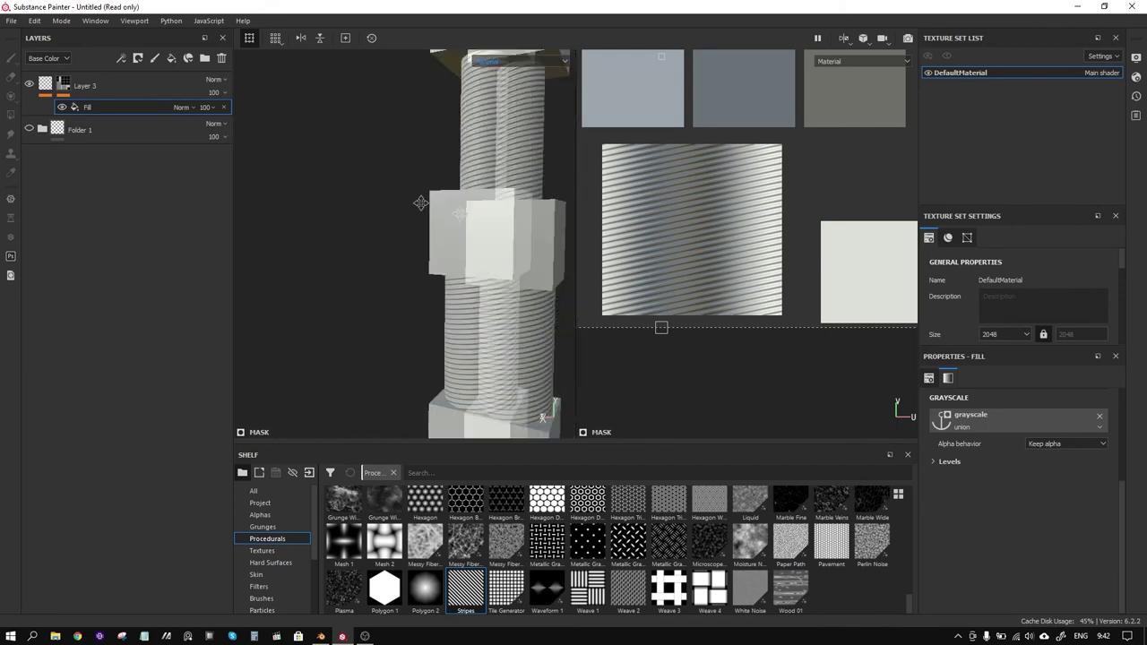
{"action": "mouse_move", "coordinate": [420, 202]}
{"action": "left_mouse_down", "text": "alt"}
{"action": "mouse_move", "coordinate": [410, 223]}
{"action": "mouse_move", "coordinate": [431, 251]}
{"action": "left_mouse_up", "text": "alt"}
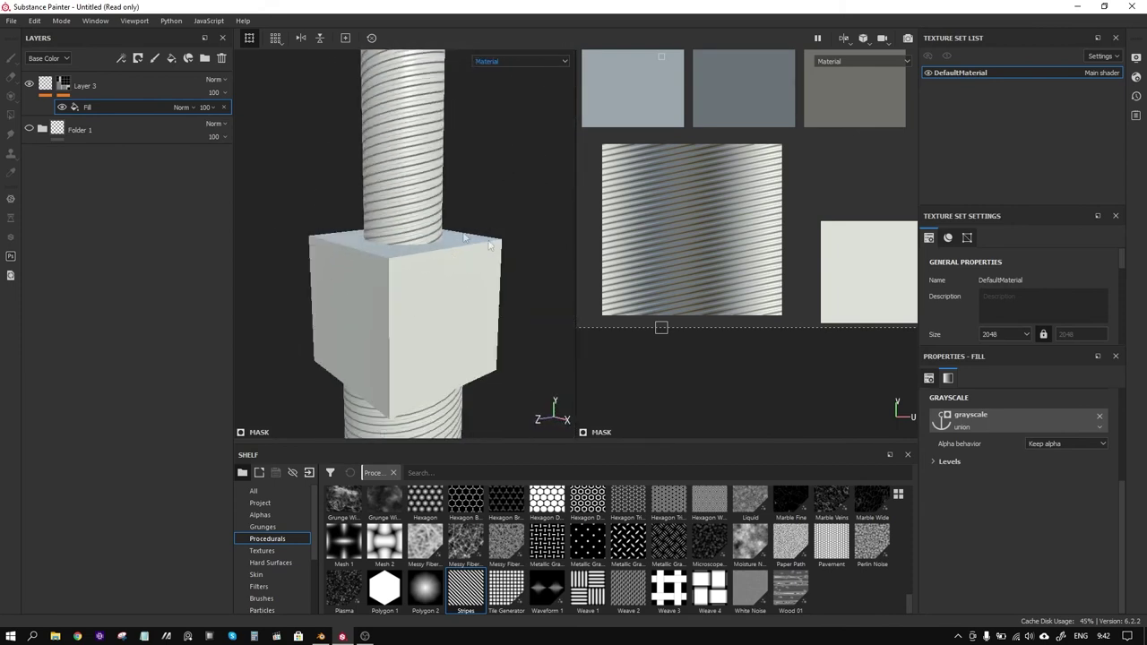
{"action": "right_click", "coordinate": [103, 106]}
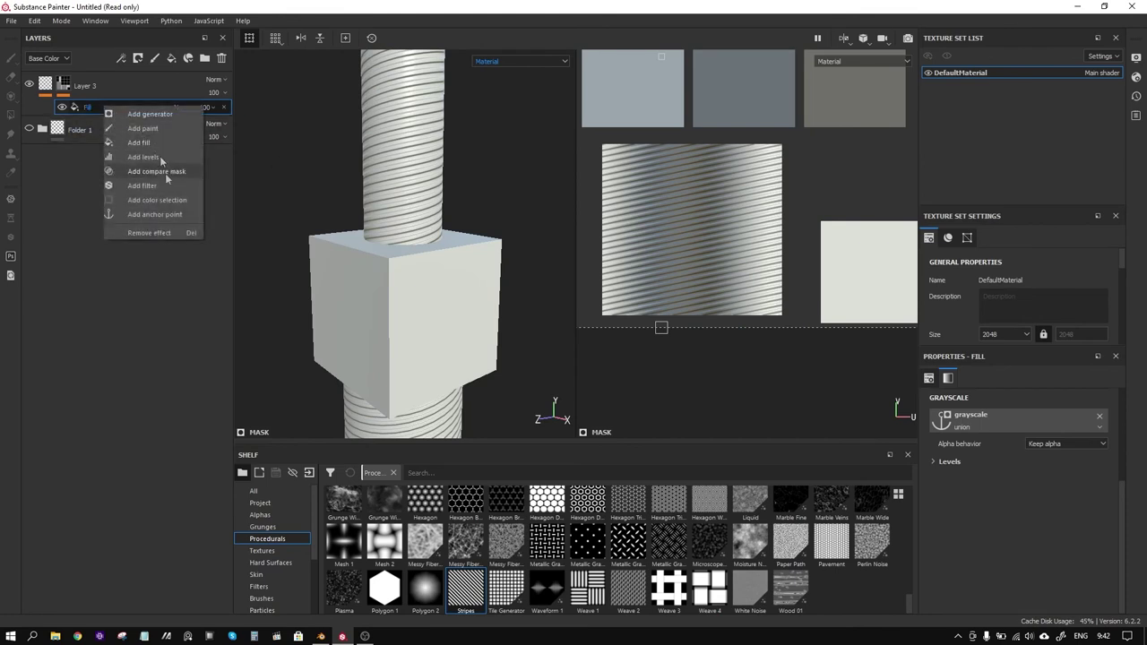
{"action": "left_click", "coordinate": [170, 185]}
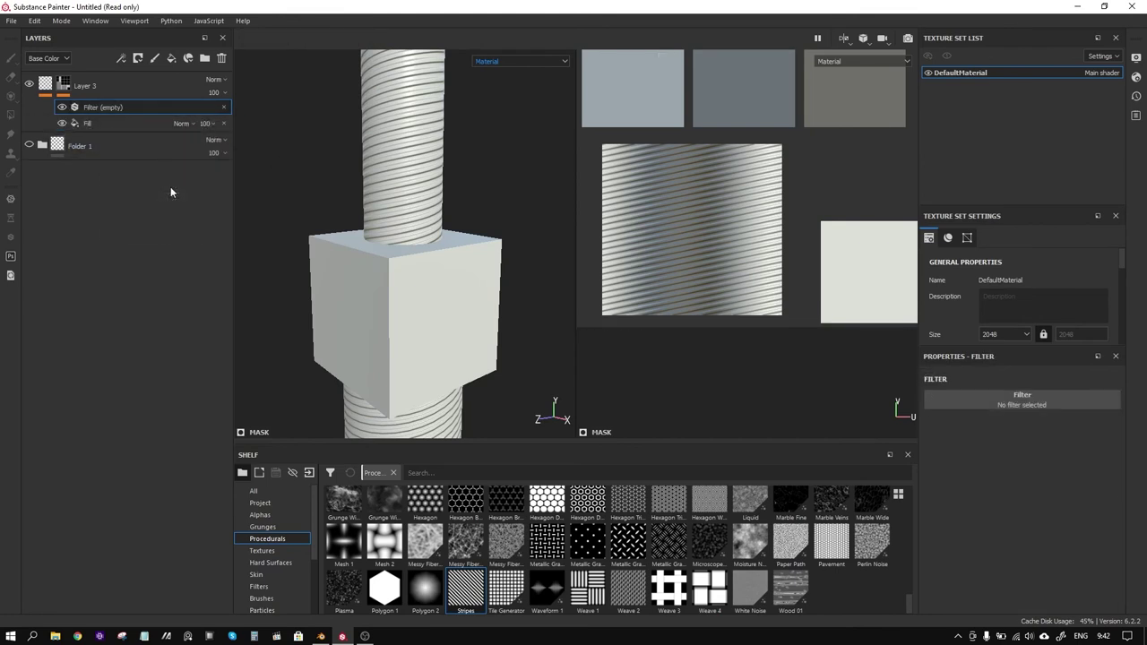
{"action": "left_click", "coordinate": [1040, 401]}
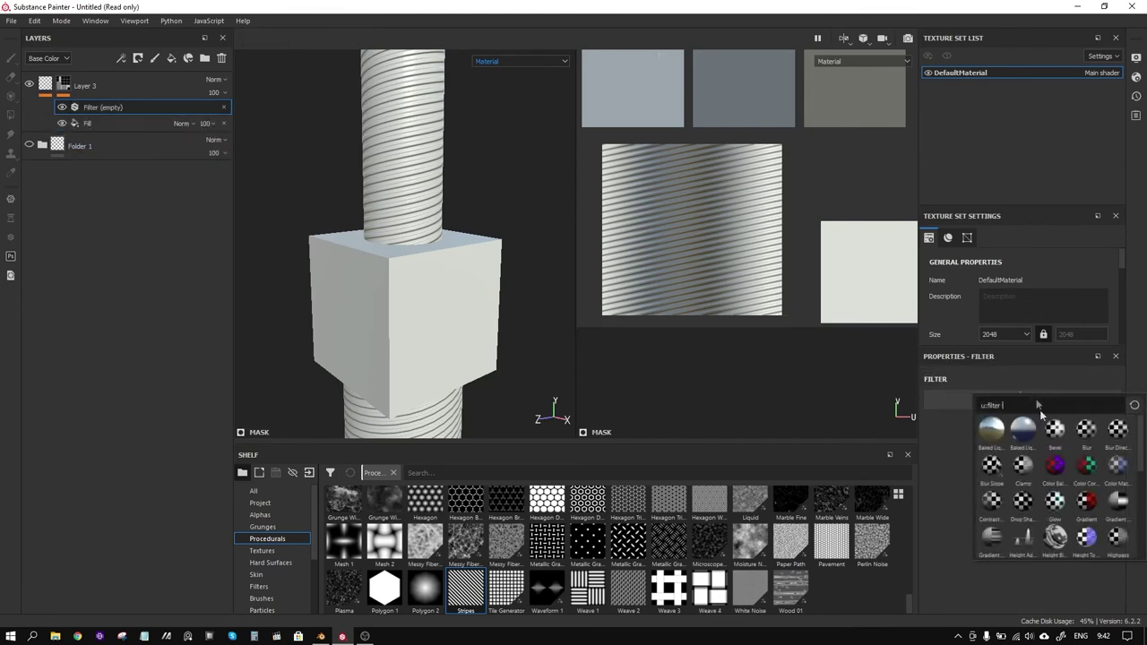
{"action": "left_click", "coordinate": [1086, 434]}
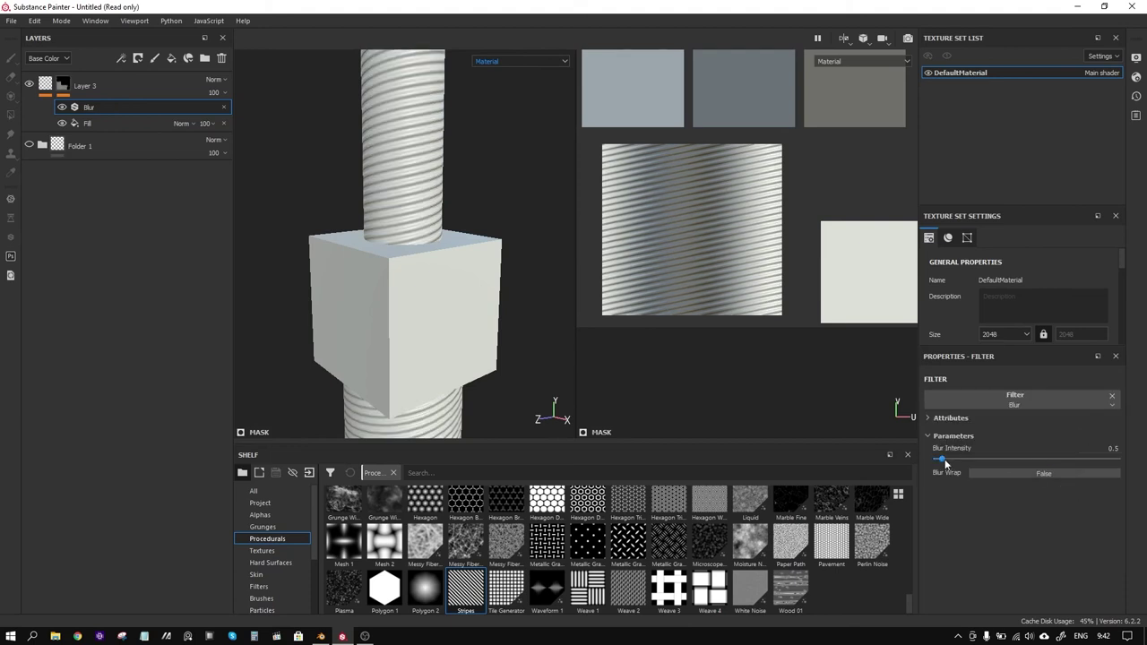
{"action": "left_click_drag", "start_coordinate": [940, 461], "coordinate": [937, 462]}
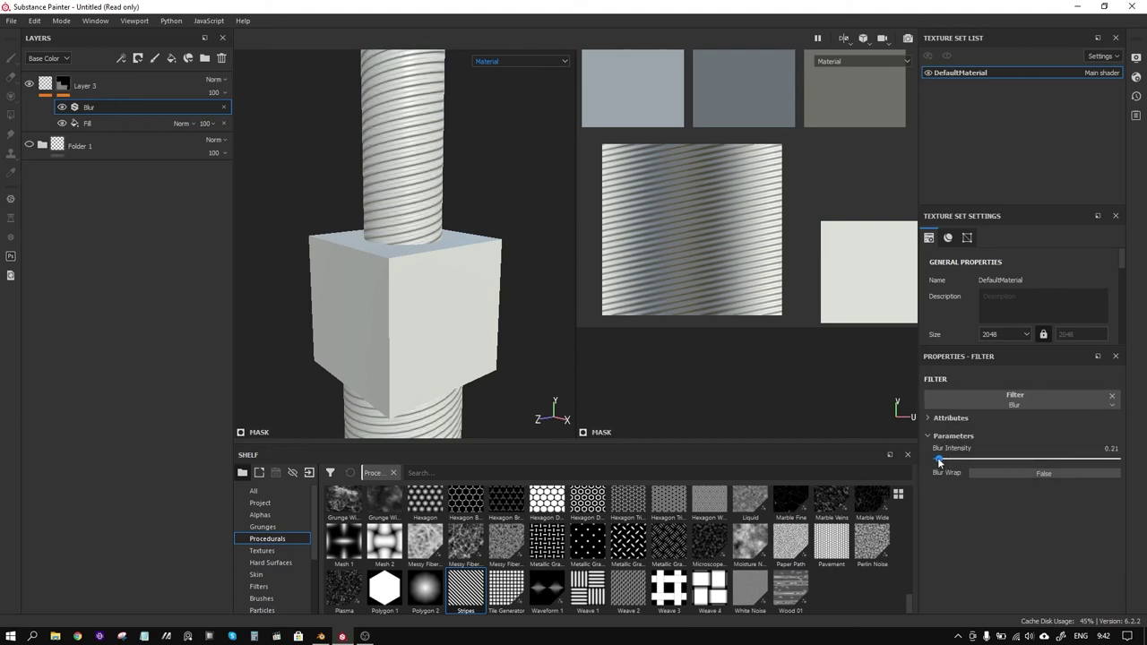
Inspect the softened threads from several angles, then reselect the mask's Blur effect
{"action": "mouse_move", "coordinate": [421, 318]}
{"action": "left_mouse_down", "text": "alt"}
{"action": "mouse_move", "coordinate": [479, 313]}
{"action": "mouse_move", "coordinate": [484, 230]}
{"action": "mouse_move", "coordinate": [433, 295]}
{"action": "mouse_move", "coordinate": [416, 252]}
{"action": "left_mouse_up", "text": "alt"}
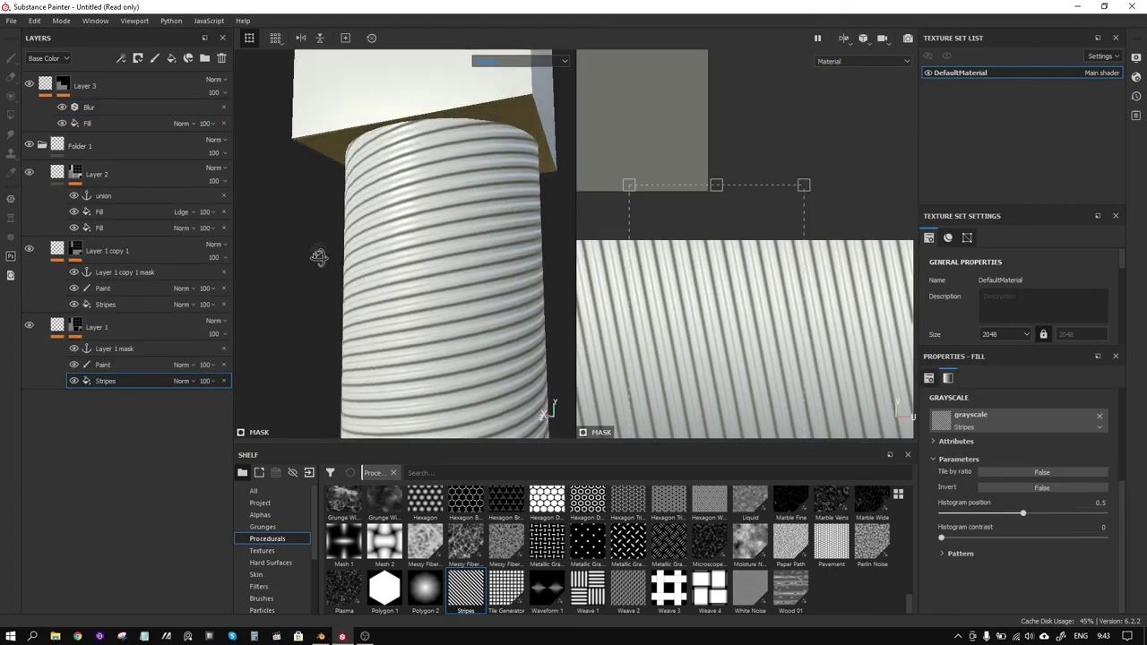
{"action": "mouse_move", "coordinate": [439, 146]}
{"action": "left_mouse_down", "text": "alt"}
{"action": "mouse_move", "coordinate": [494, 236]}
{"action": "mouse_move", "coordinate": [428, 230]}
{"action": "mouse_move", "coordinate": [492, 195]}
{"action": "mouse_move", "coordinate": [476, 296]}
{"action": "left_mouse_up", "text": "alt"}
{"action": "middle_click_drag", "start_coordinate": [475, 296], "coordinate": [469, 256], "text": "alt"}
{"action": "scroll", "coordinate": [469, 257], "scroll_direction": "down", "scroll_amount": 3}
{"action": "left_click_drag", "start_coordinate": [469, 257], "coordinate": [474, 243], "text": "alt"}
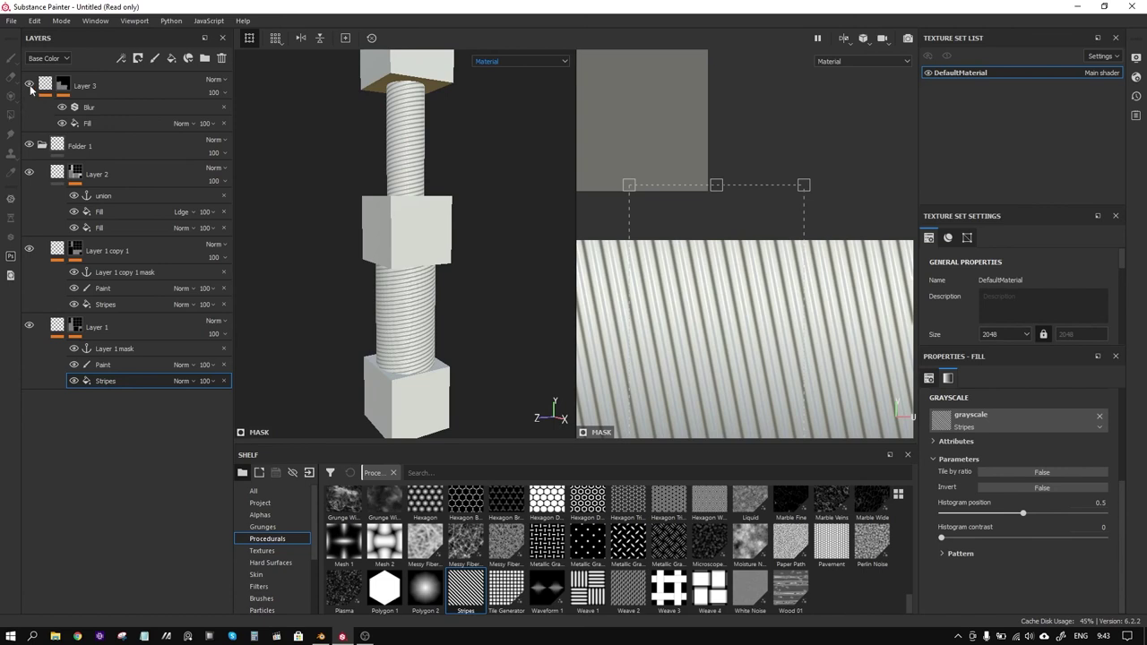
{"action": "mouse_move", "coordinate": [62, 85]}
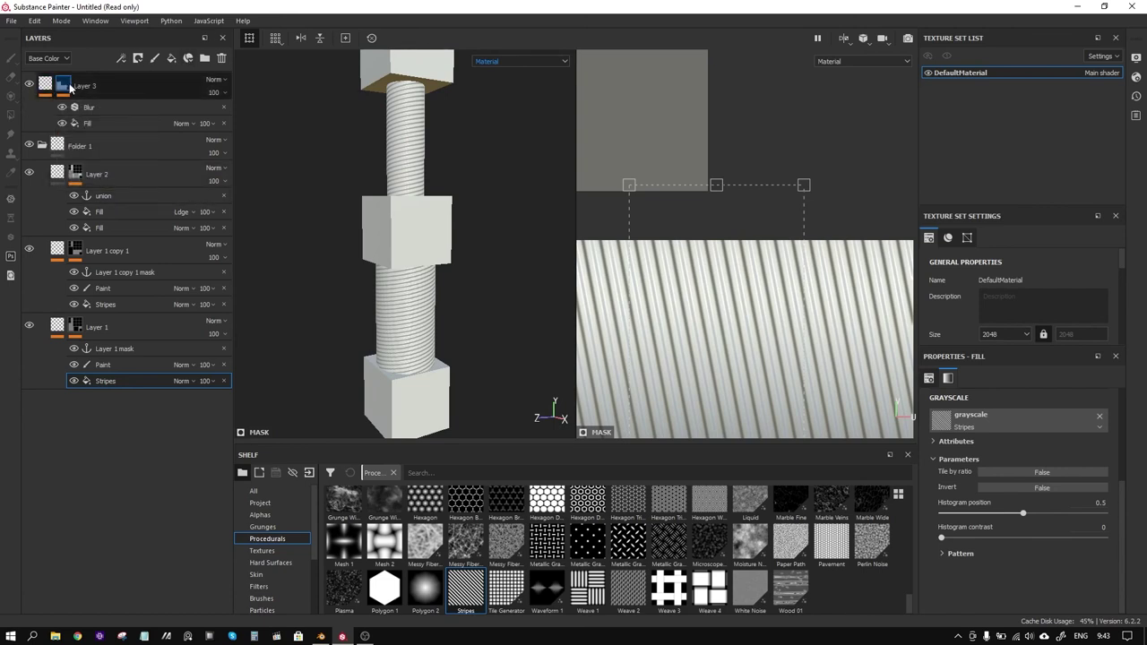
{"action": "left_click", "coordinate": [65, 86]}
{"action": "left_click", "coordinate": [118, 105]}
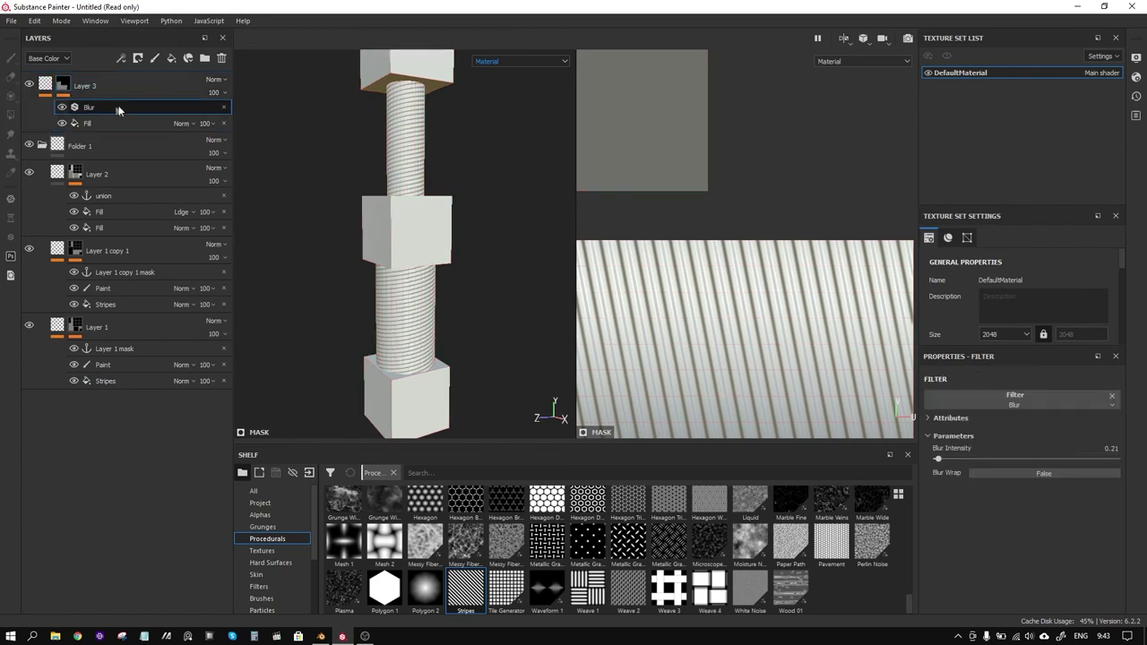
Add an anchor point above the Blur filter in Layer 3's mask
{"action": "right_click", "coordinate": [111, 106]}
{"action": "left_click", "coordinate": [151, 217]}
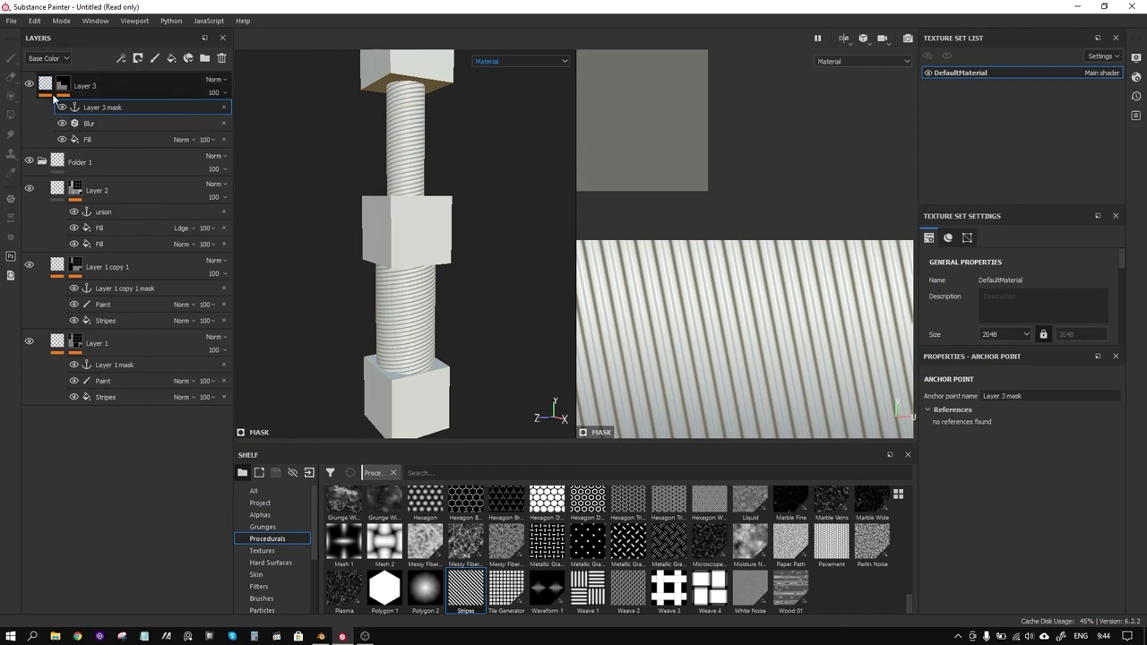
{"action": "scroll", "coordinate": [403, 272], "scroll_direction": "up", "scroll_amount": 2}
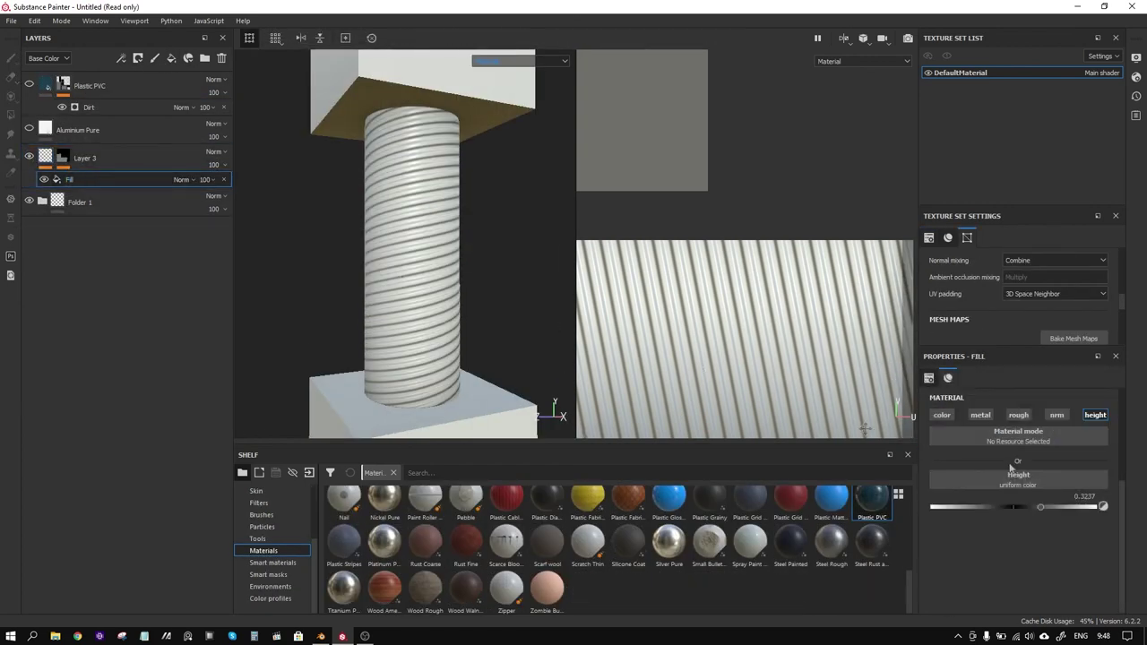
Lower Layer 3's thread height and check the screw cylinder from the front
{"action": "mouse_move", "coordinate": [1039, 508]}
{"action": "left_mouse_down"}
{"action": "mouse_move", "coordinate": [1028, 507]}
{"action": "mouse_move", "coordinate": [1067, 513]}
{"action": "mouse_move", "coordinate": [1010, 509]}
{"action": "mouse_move", "coordinate": [1064, 509]}
{"action": "mouse_move", "coordinate": [1016, 511]}
{"action": "mouse_move", "coordinate": [1038, 510]}
{"action": "left_mouse_up"}
{"action": "scroll", "coordinate": [359, 333], "scroll_direction": "down", "scroll_amount": 1}
{"action": "mouse_move", "coordinate": [359, 333]}
{"action": "left_mouse_down", "text": "alt"}
{"action": "mouse_move", "coordinate": [406, 293]}
{"action": "mouse_move", "coordinate": [472, 276]}
{"action": "left_mouse_up", "text": "alt"}
{"action": "scroll", "coordinate": [406, 293], "scroll_direction": "up", "scroll_amount": 2}
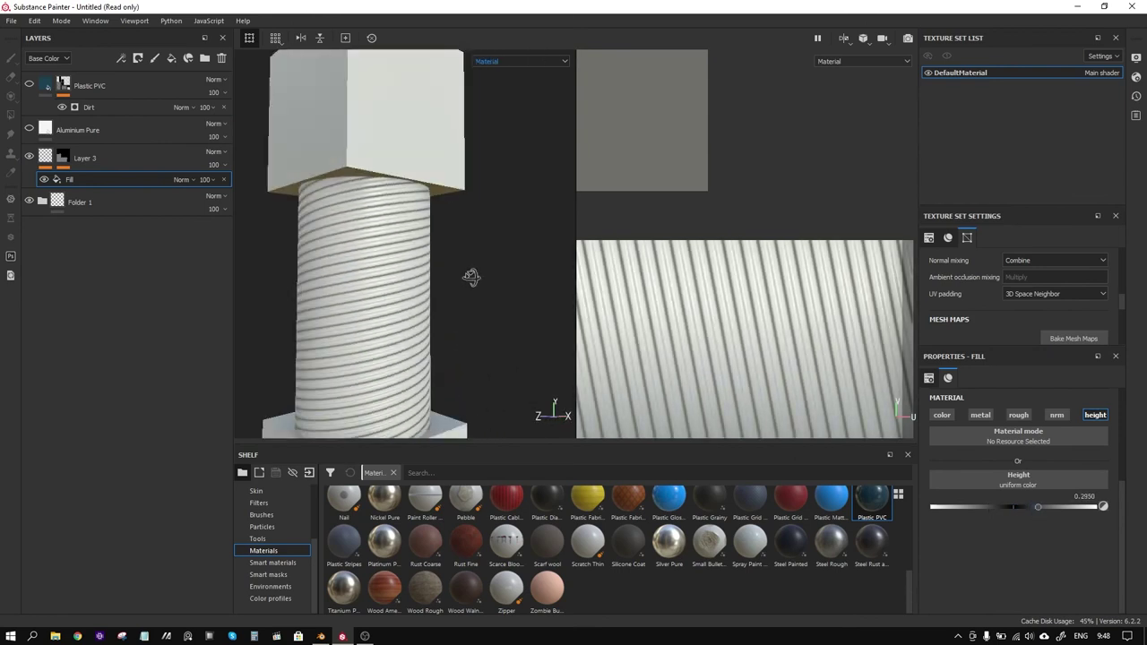